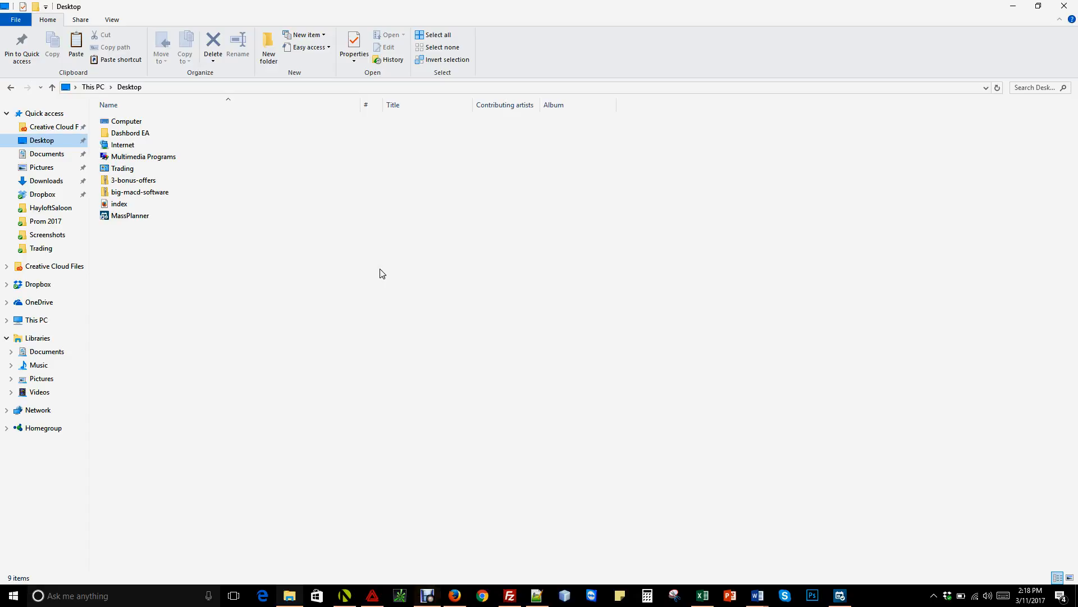
Step: Extract the 3-bonus-offers zip archive into the default 3-bonus-offers folder on the Desktop
left_click(150, 181)
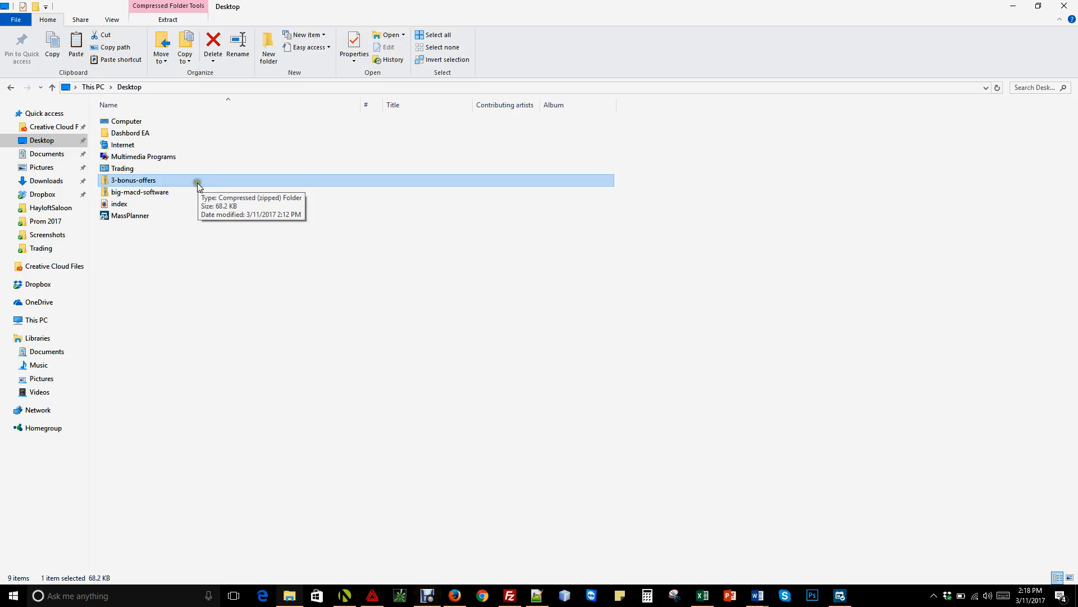
left_click(179, 185)
right_click(180, 187)
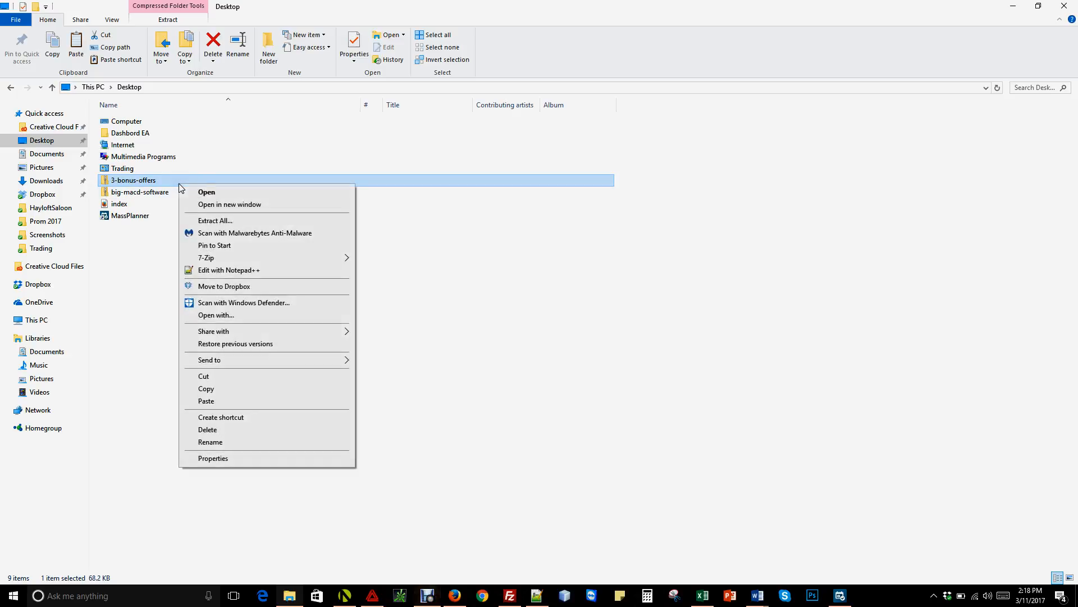
left_click(226, 221)
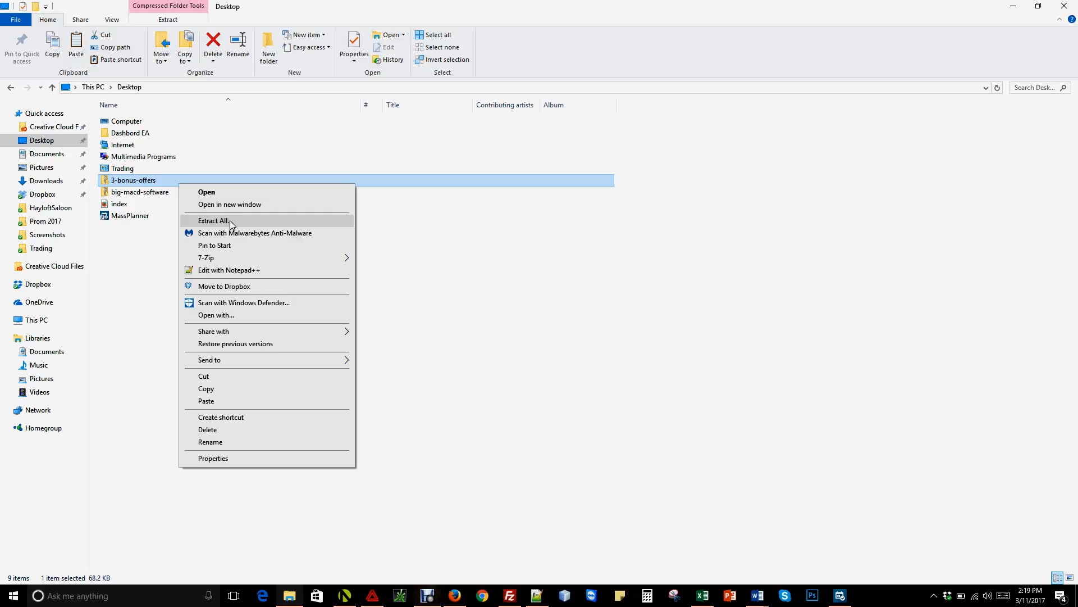
left_click(230, 220)
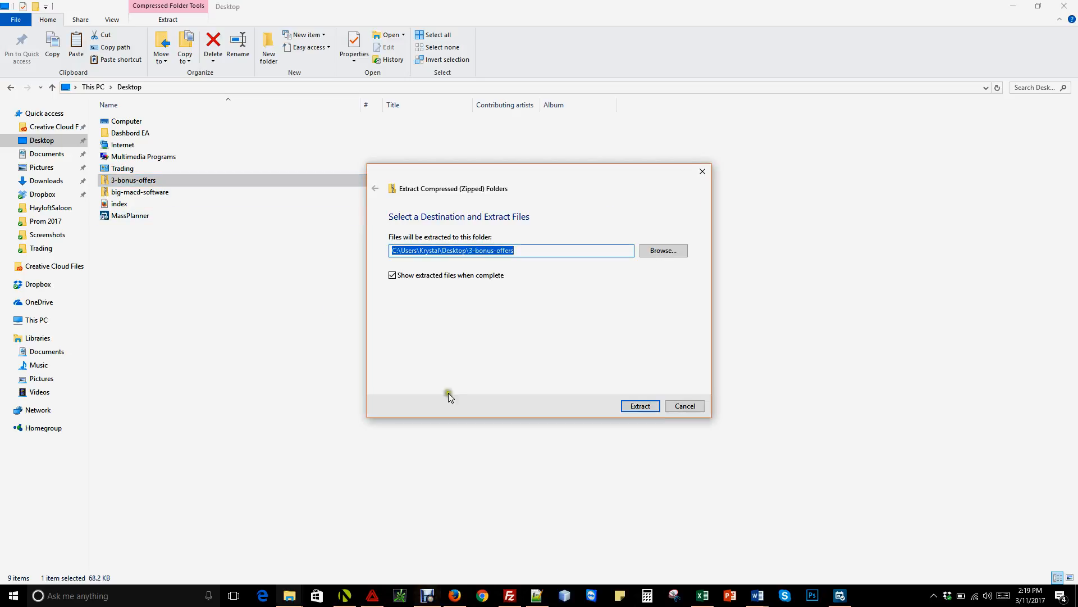
left_click(637, 406)
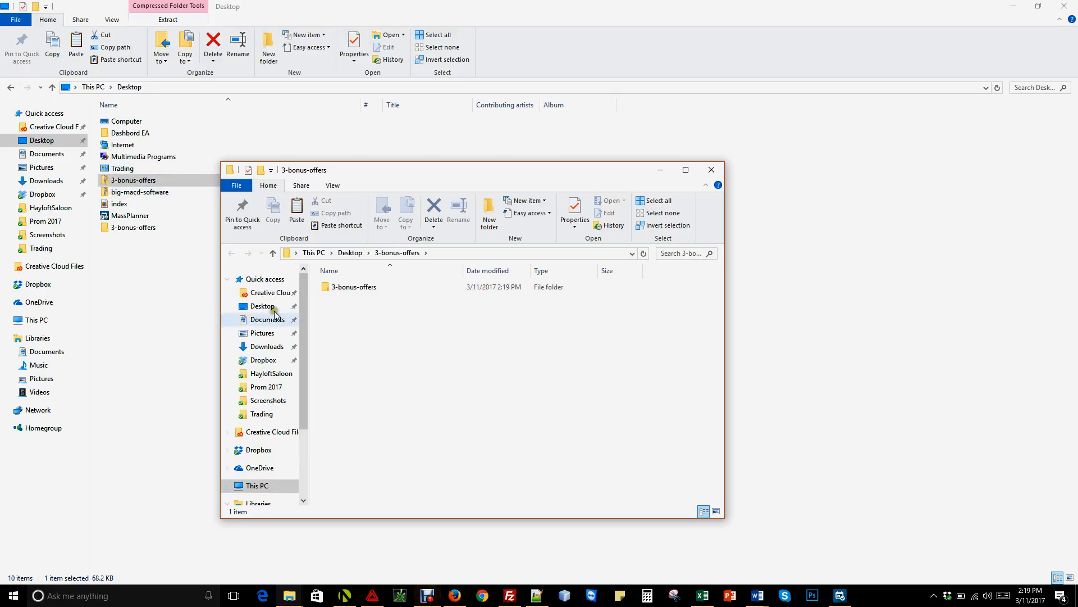
Step: Maximize the extracted folder's window and open the inner 3-bonus-offers folder holding Indicators and Templates
left_click(686, 170)
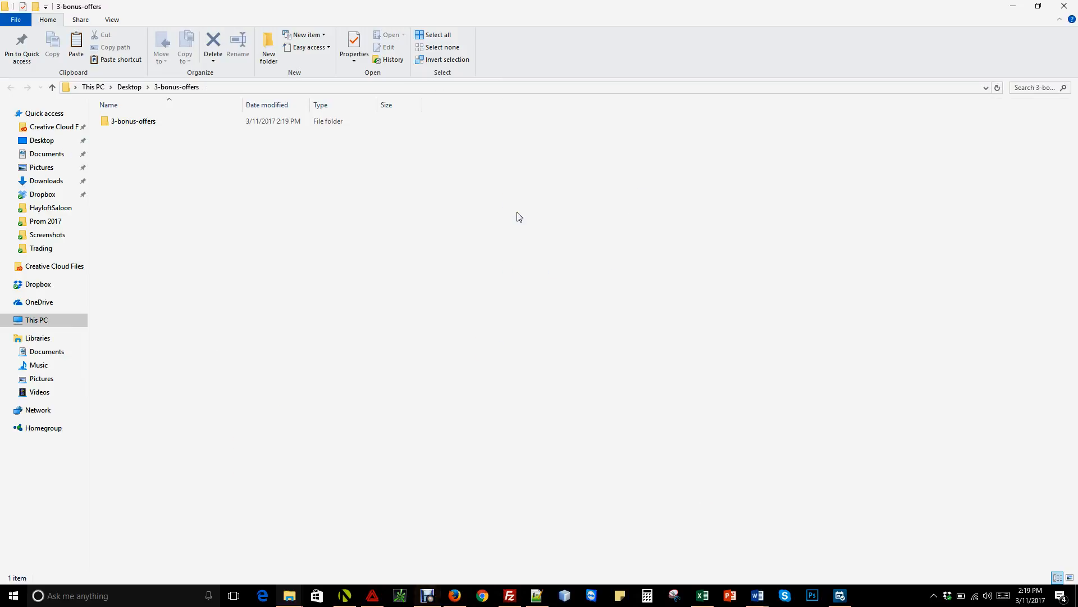
double_click(167, 121)
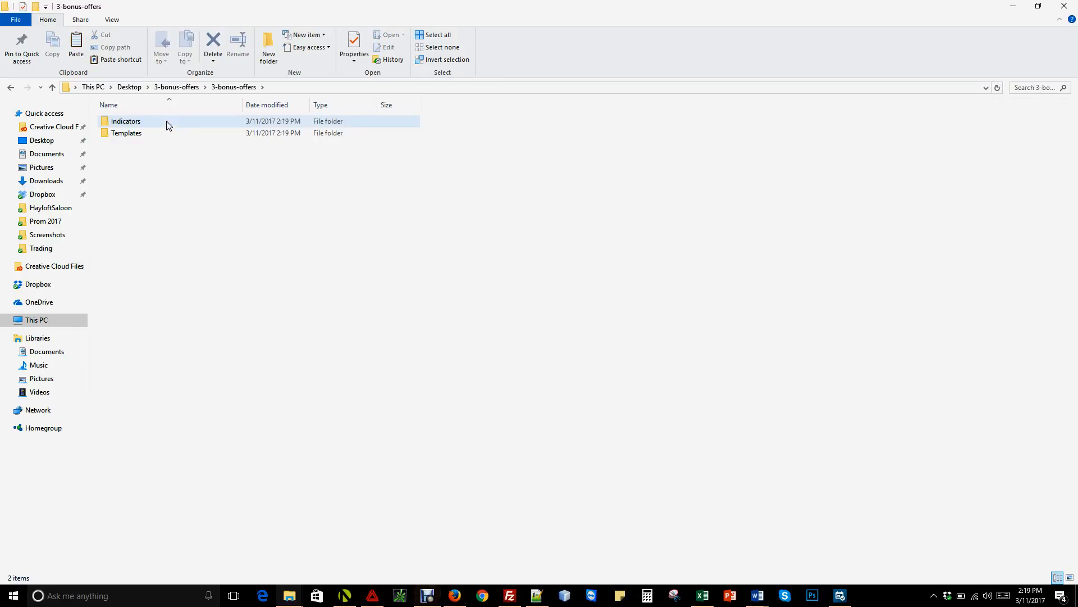
left_click(155, 125)
left_click(155, 134)
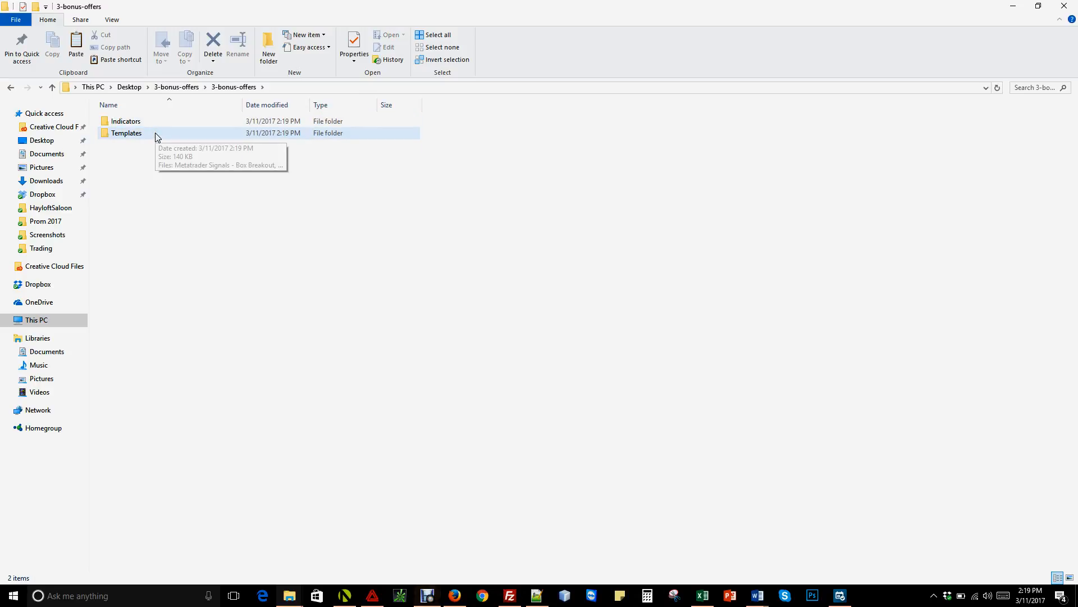
left_click(302, 359)
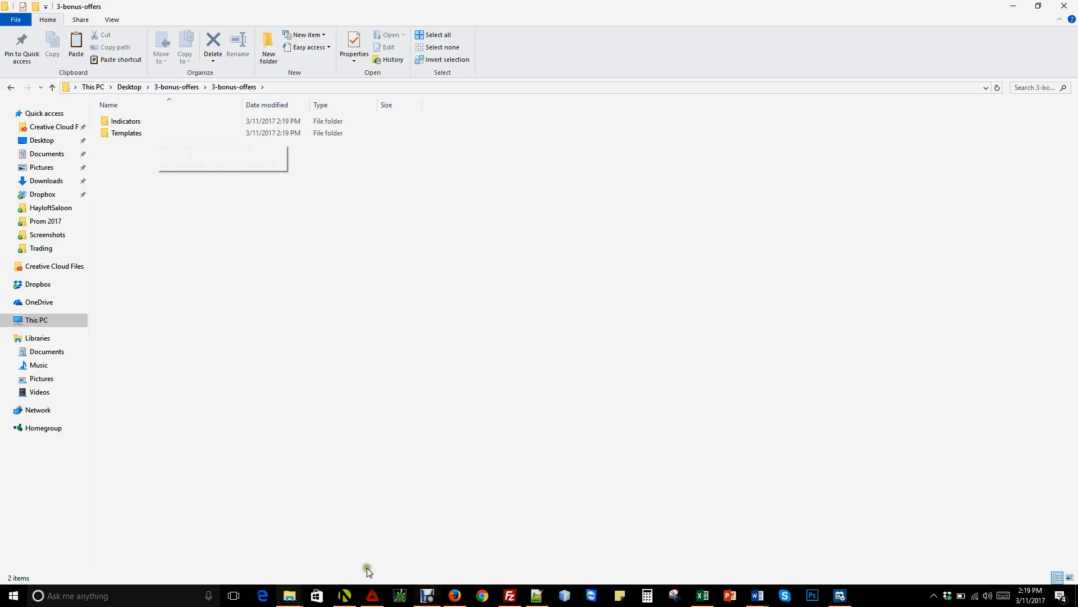
Step: Switch to the MetaTrader 4 terminal, open its data folder and fit that folder window to the right half of the screen
mouse_move(373, 600)
left_click(373, 598)
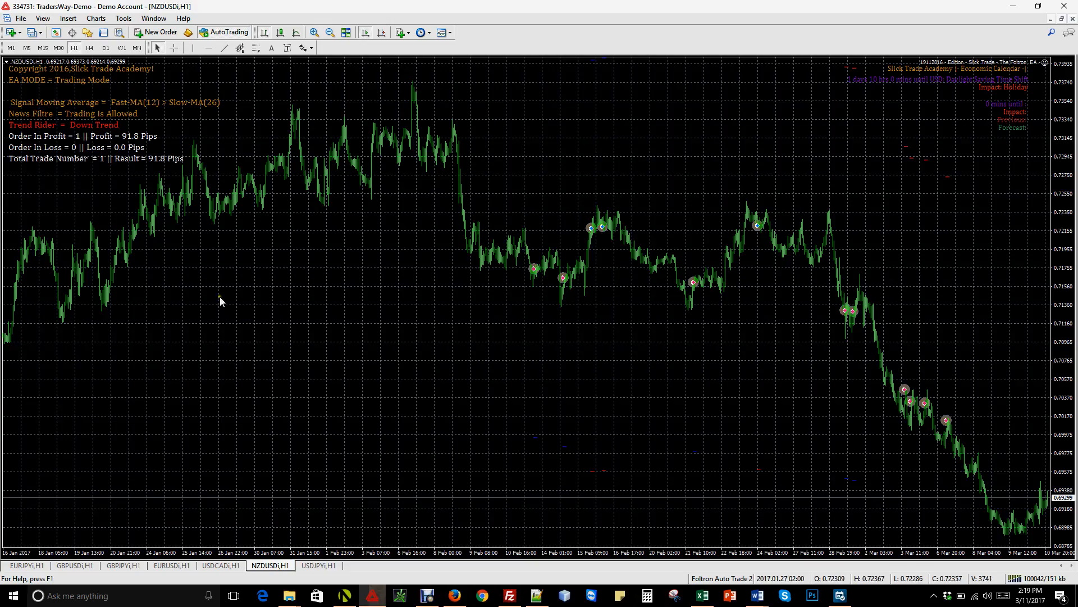
left_click(21, 19)
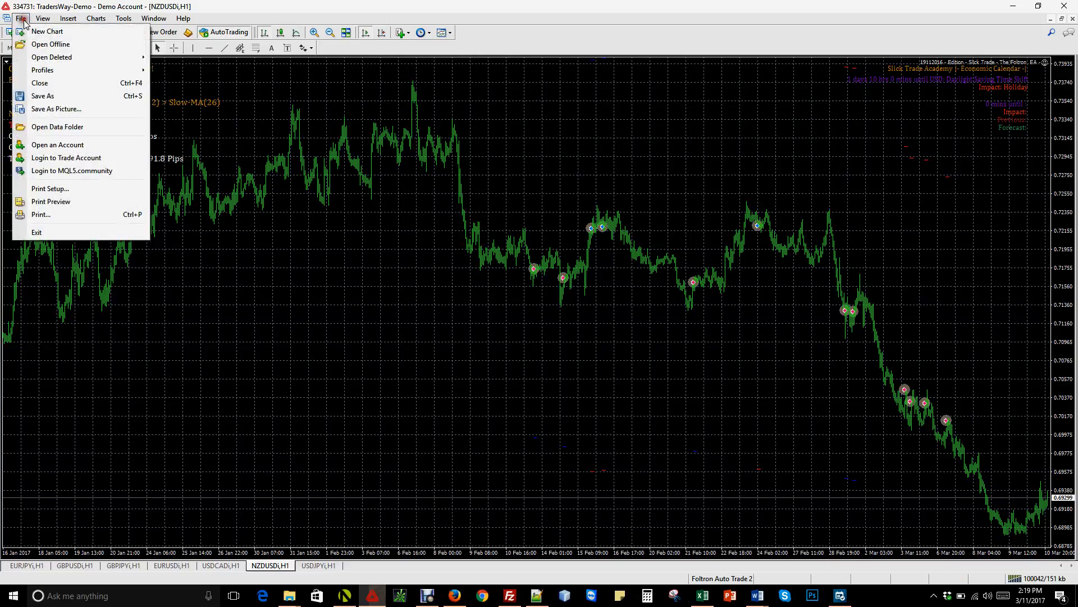
left_click(62, 129)
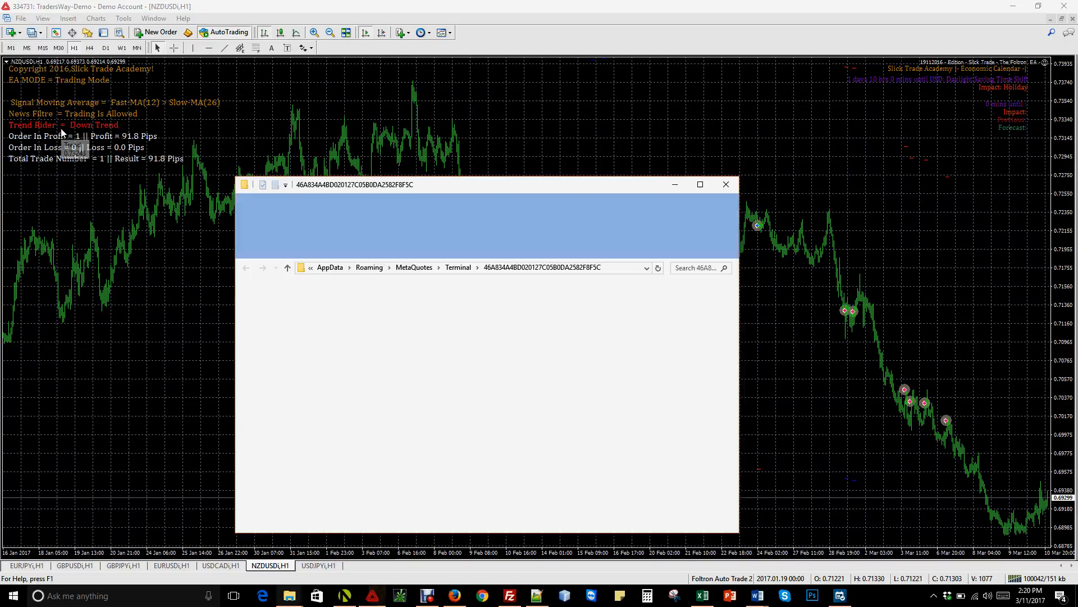
left_click_drag(531, 187, 1075, 18)
left_click_drag(881, 293, 851, 579)
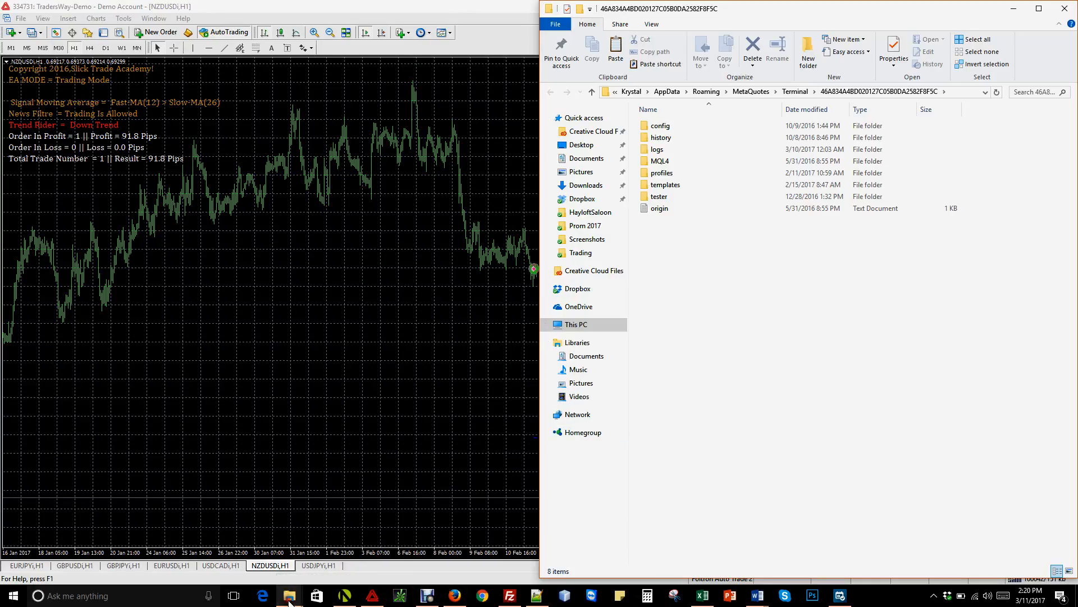
Step: Bring back the 3-bonus-offers folder window and fit it to the left half of the screen, beside the data folder
mouse_move(289, 601)
left_click(314, 557)
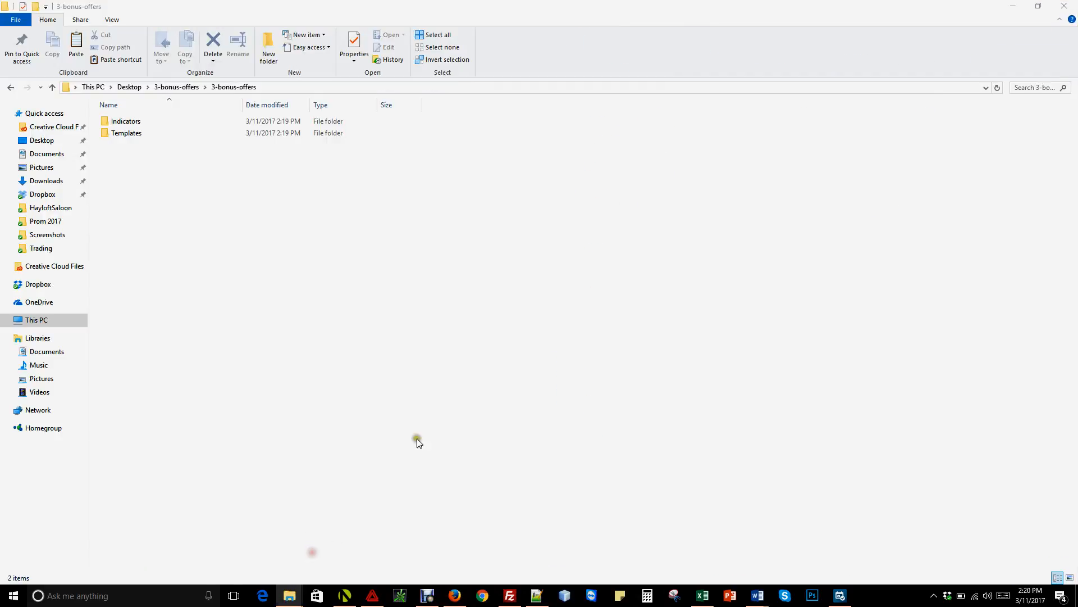
left_click_drag(601, 8, 41, 28)
left_click_drag(112, 24, 328, 15)
left_click_drag(501, 358, 538, 579)
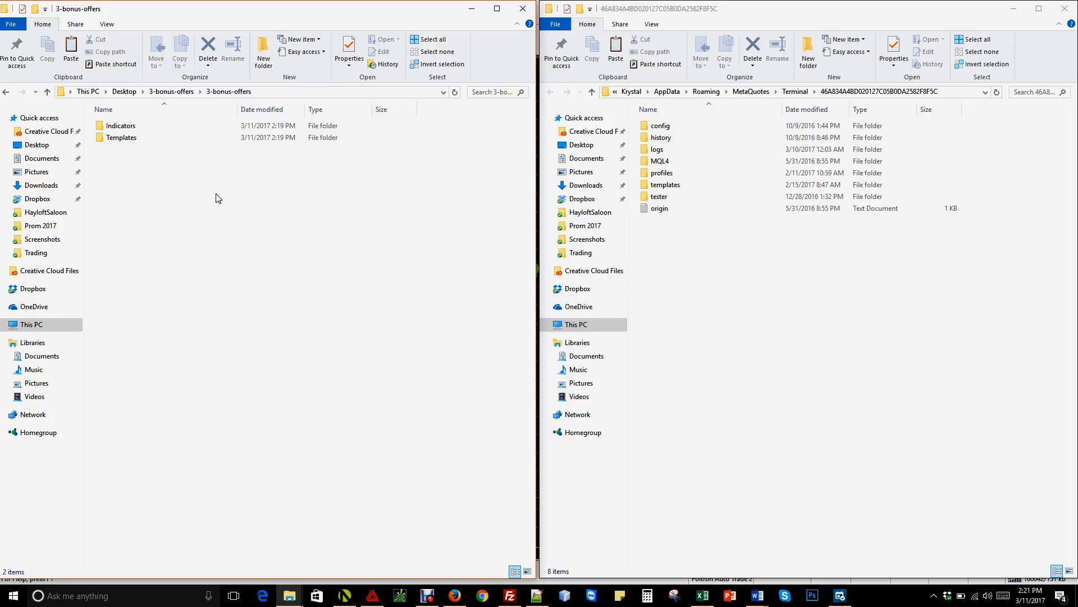
Step: Copy all three Metatrader Signals template files from the extracted Templates folder into the data folder's templates folder
left_click(692, 190)
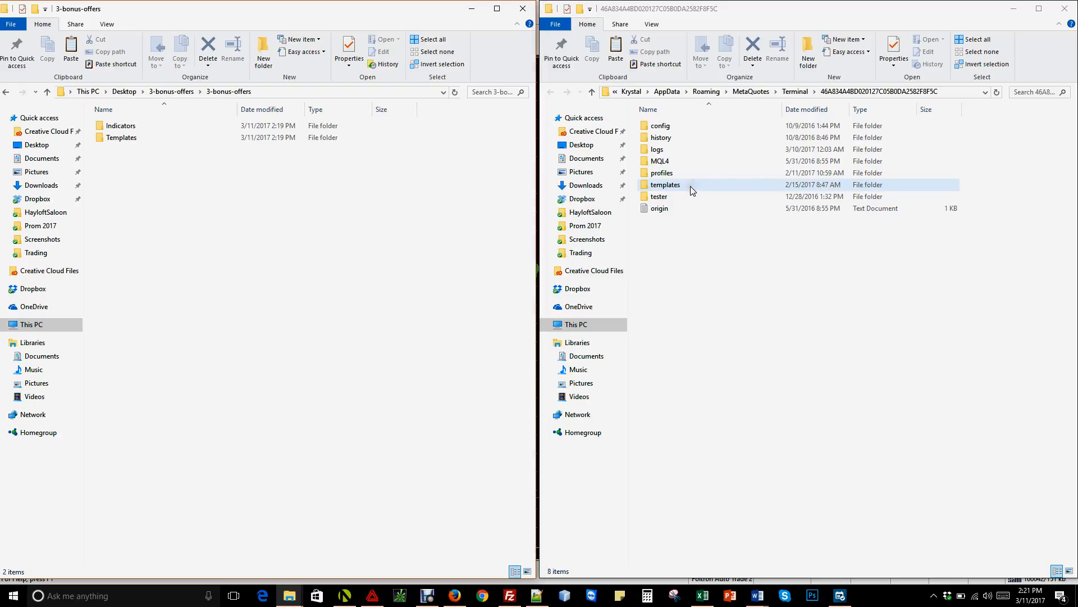
double_click(691, 188)
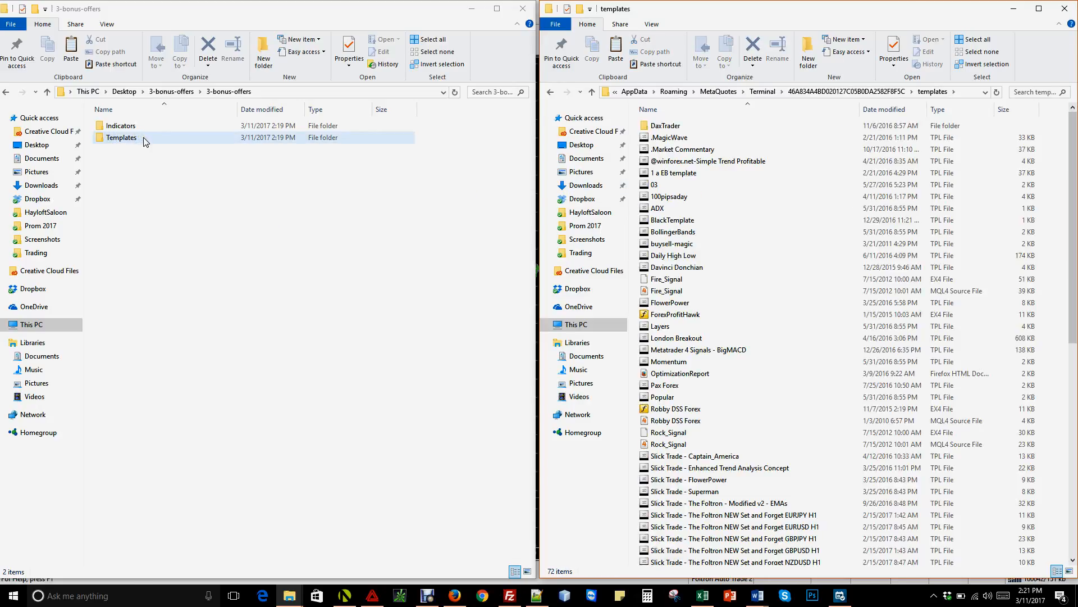
left_click(144, 140)
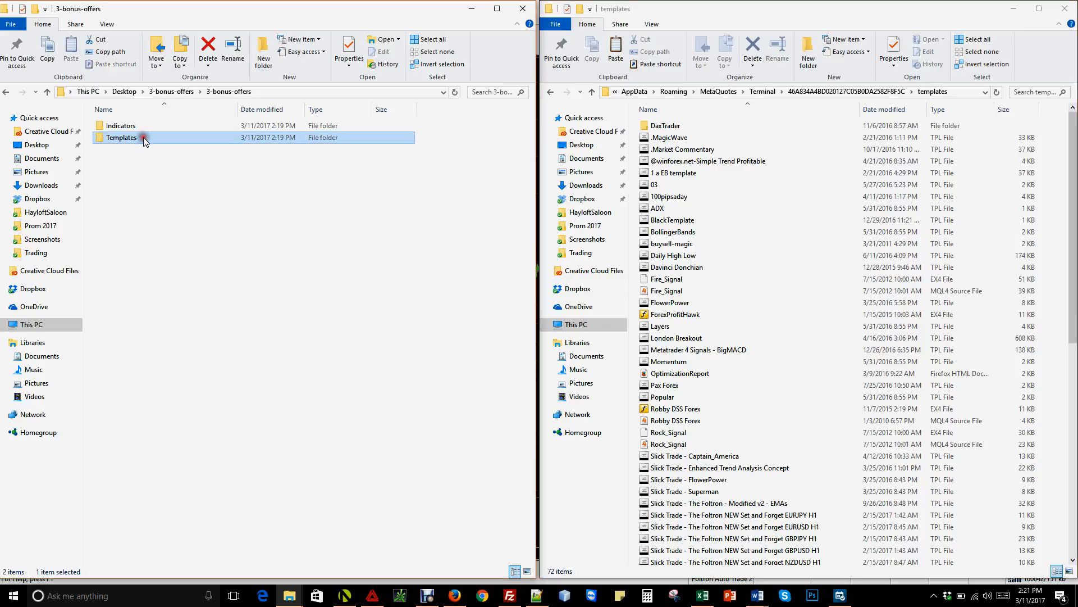
double_click(143, 137)
left_click_drag(138, 248, 140, 122)
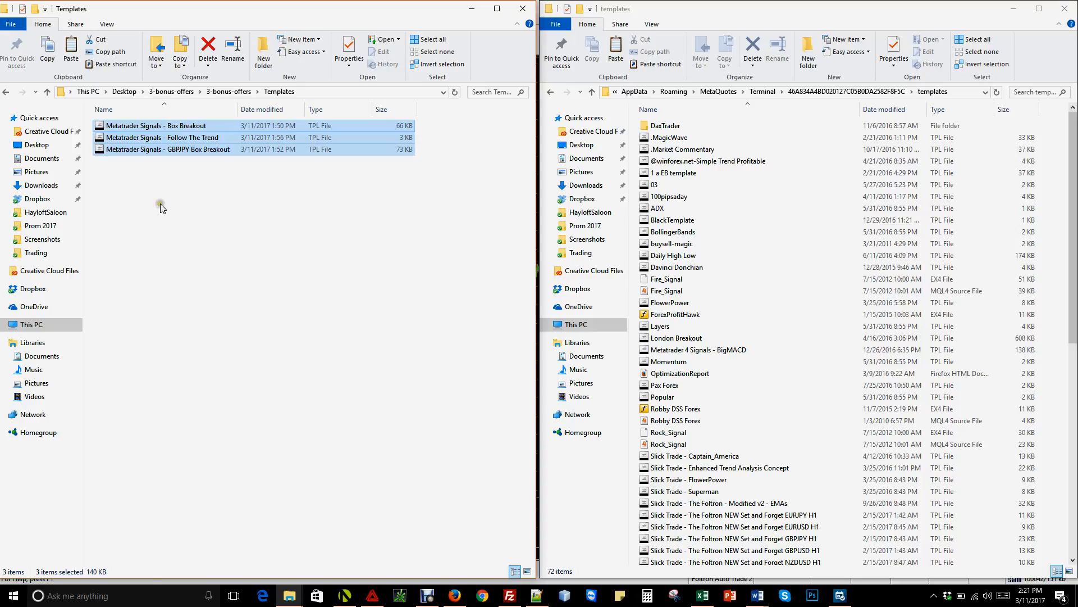
right_click(172, 139)
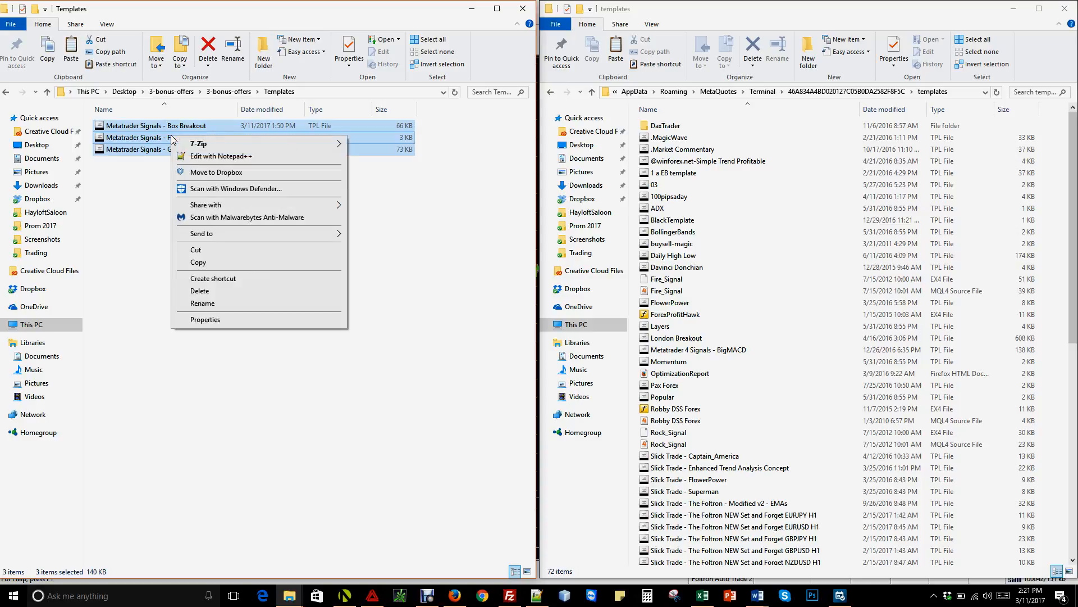
left_click(199, 262)
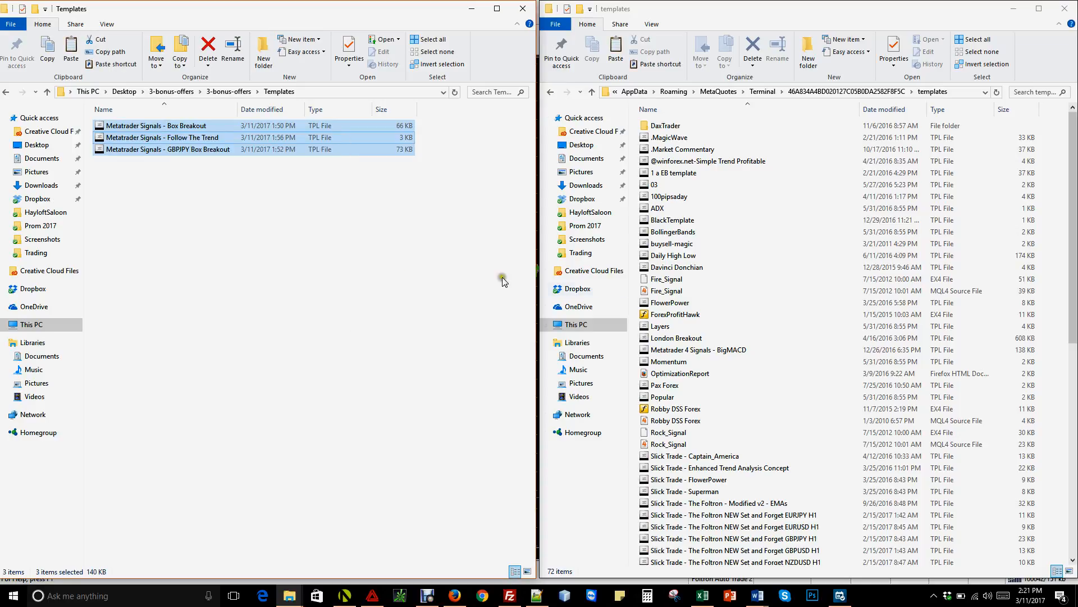
left_click(734, 292)
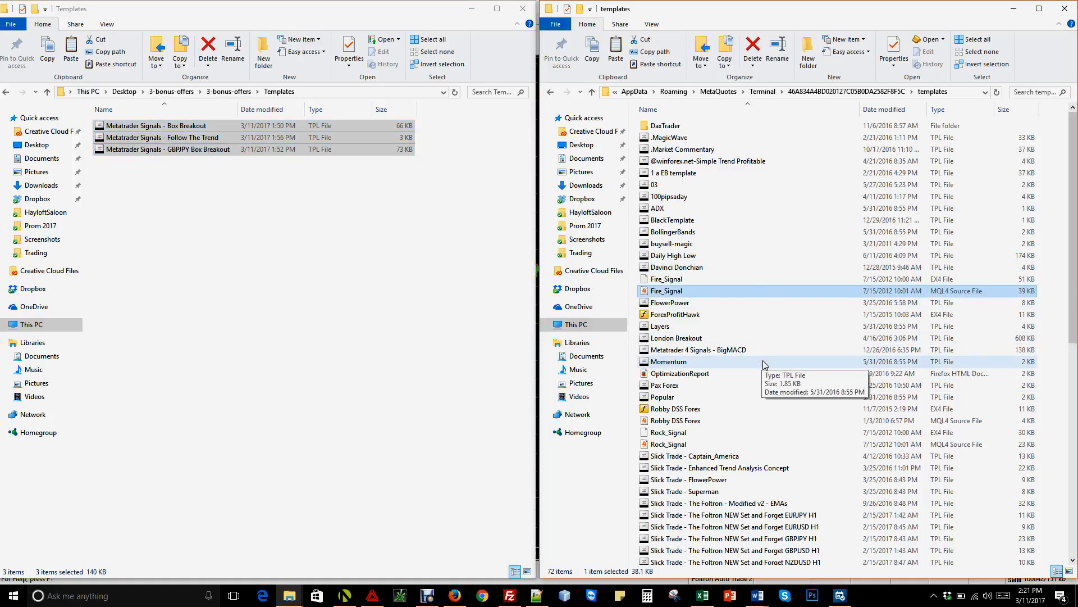
right_click(769, 255)
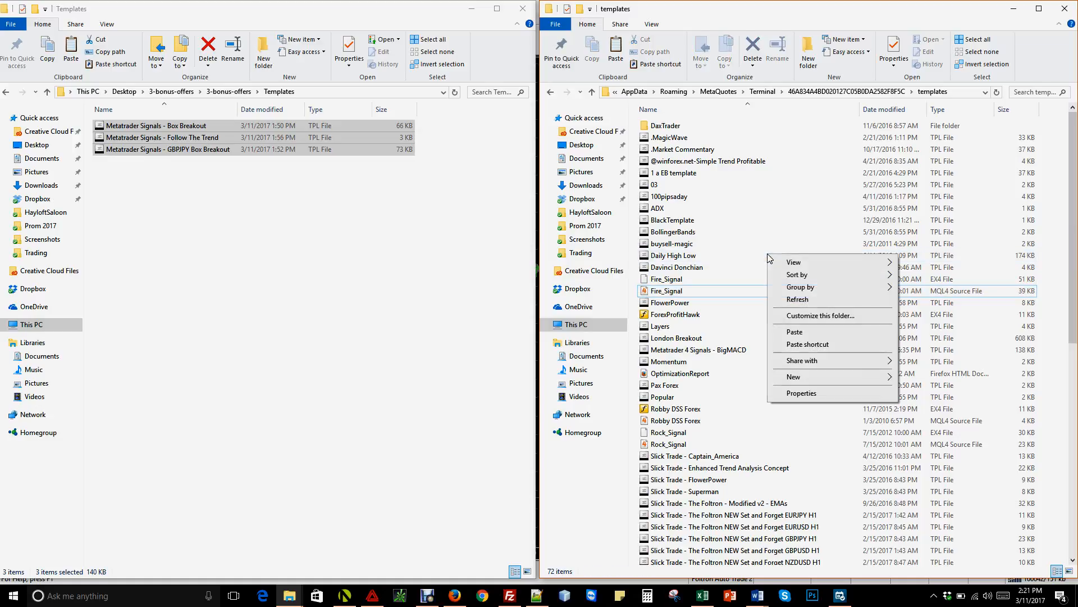
left_click(803, 333)
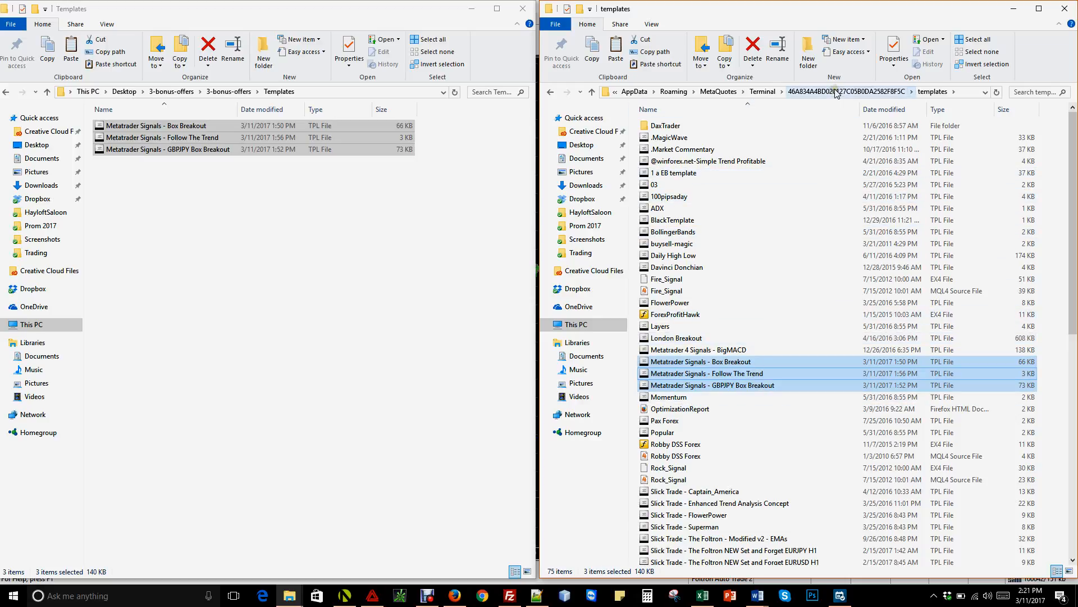
Step: Return to the terminal's main data folder and open the Indicators folder inside MQL4
left_click(853, 91)
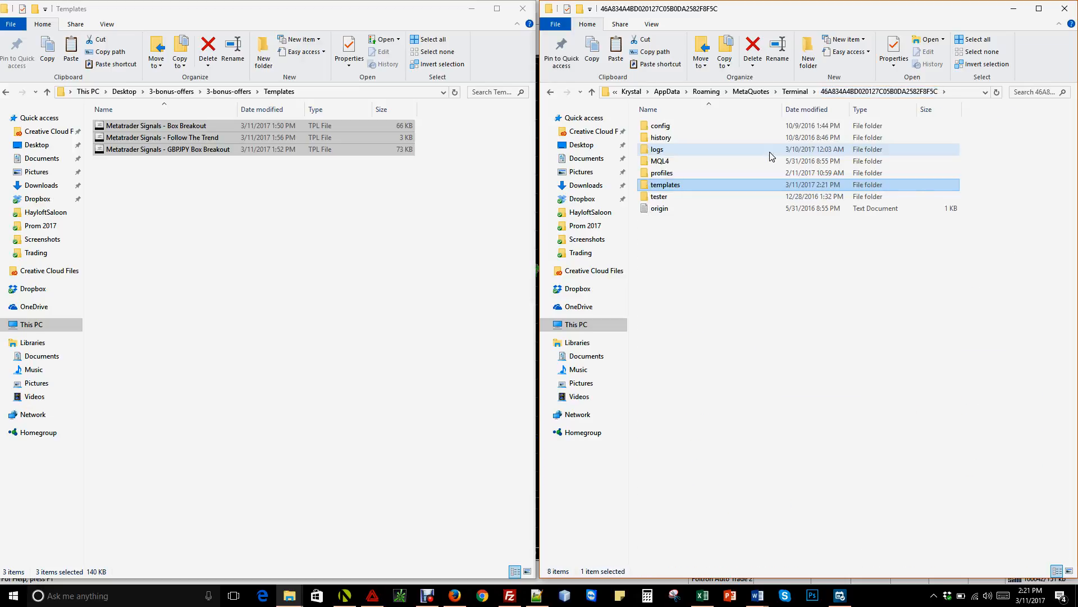
left_click(717, 161)
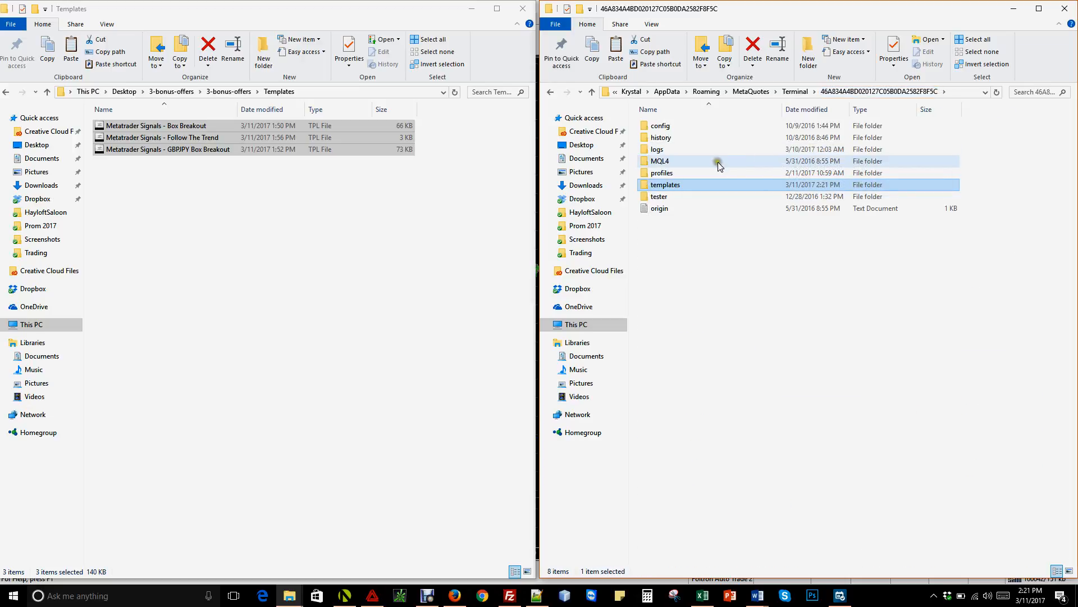
left_click(680, 161)
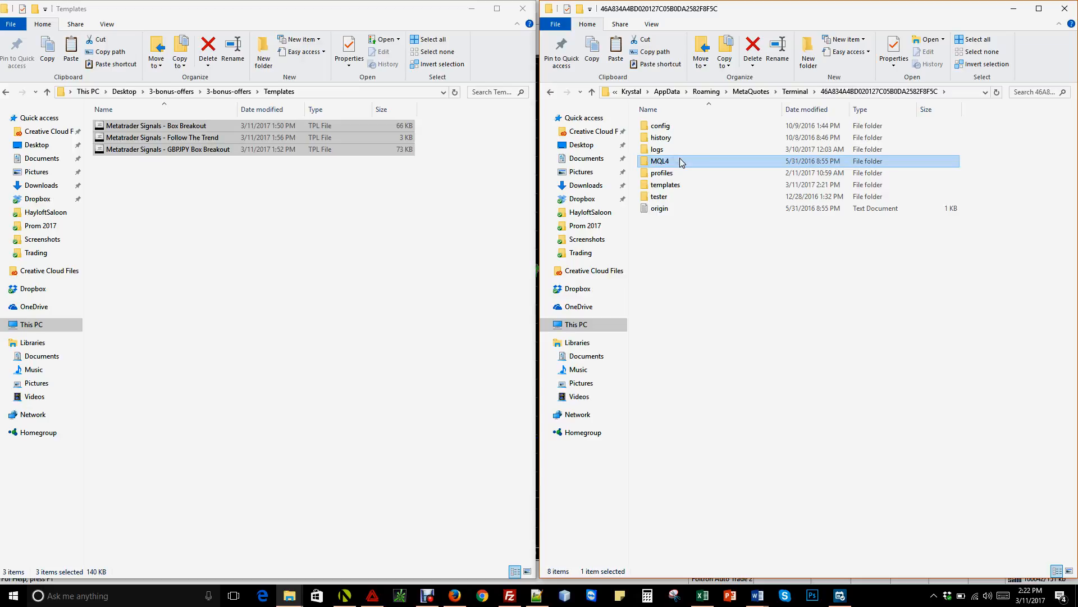
double_click(679, 161)
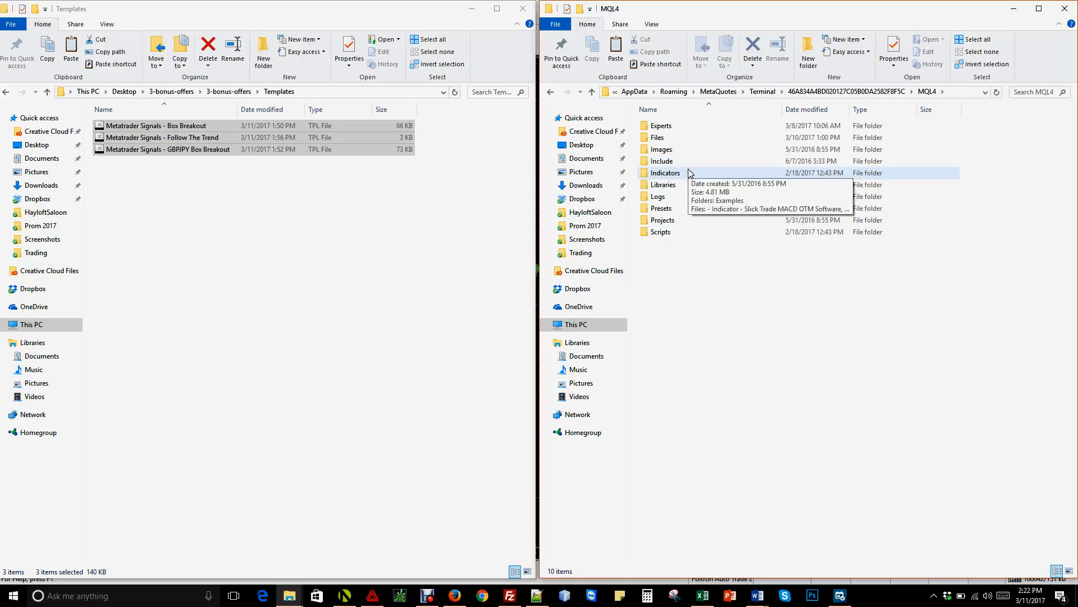
double_click(689, 171)
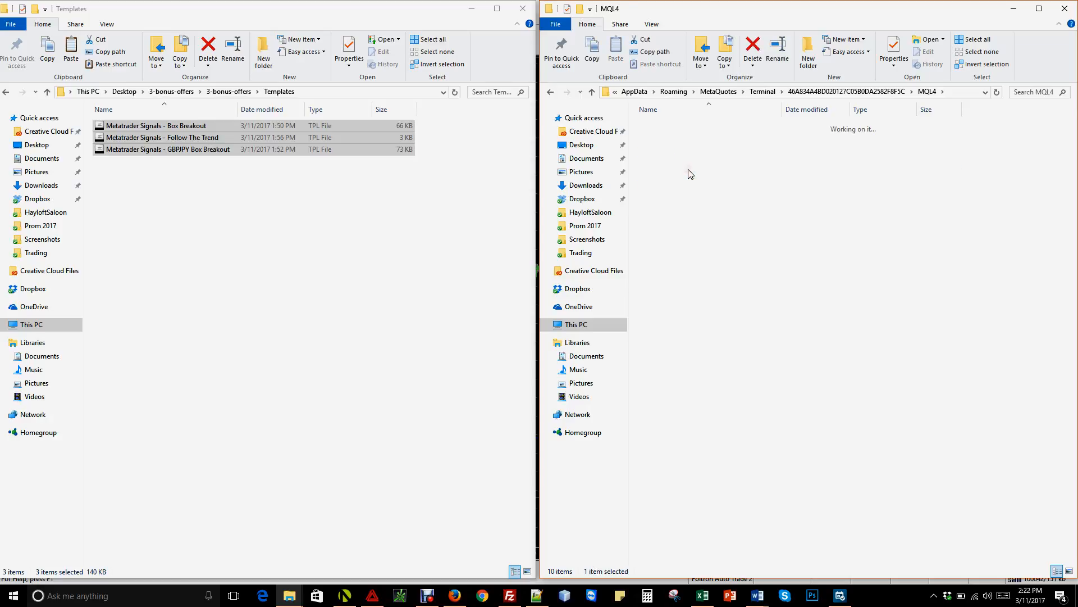
Step: Go back to the extracted 3-bonus-offers folder and open its Indicators folder
left_click(237, 92)
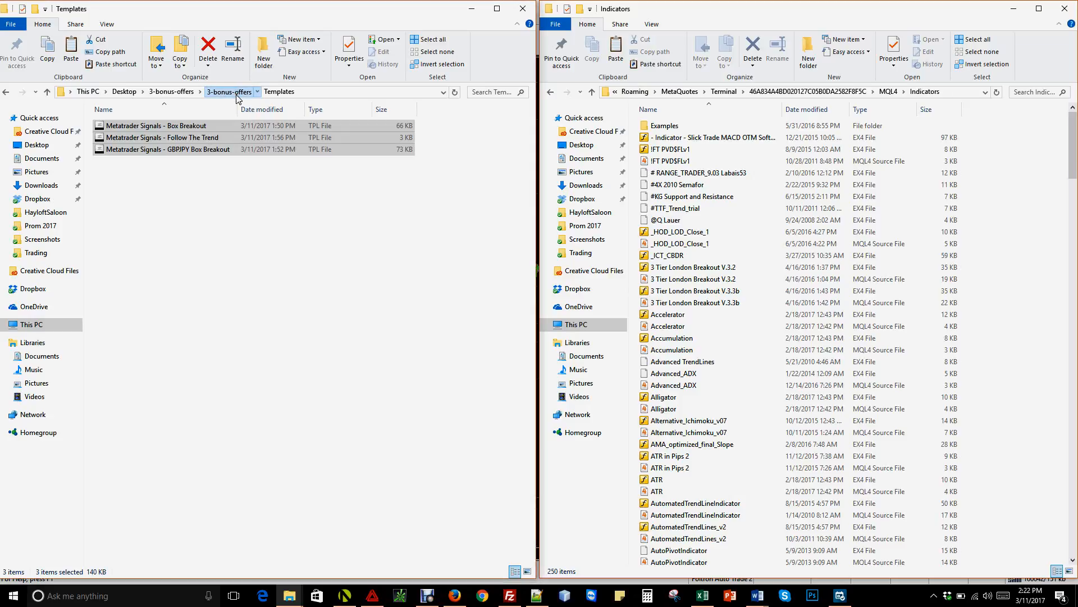
left_click(236, 92)
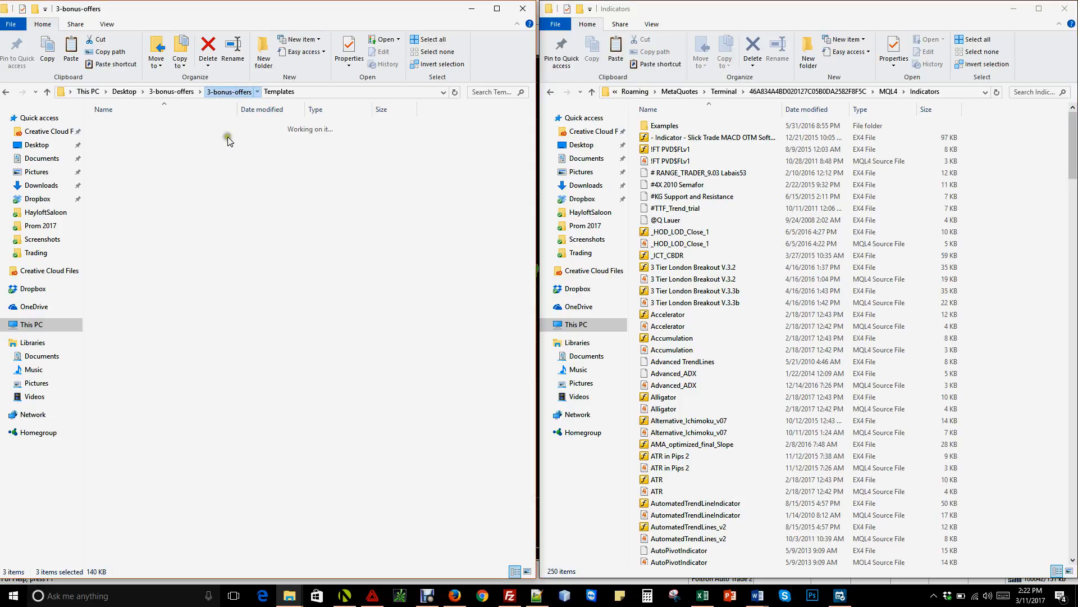
left_click(143, 127)
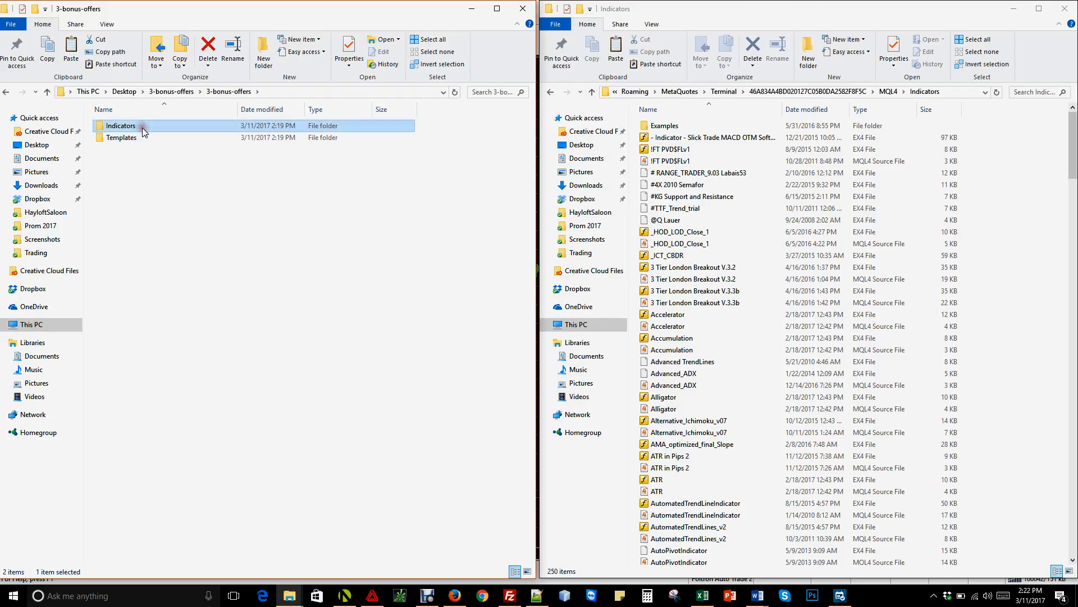
double_click(143, 128)
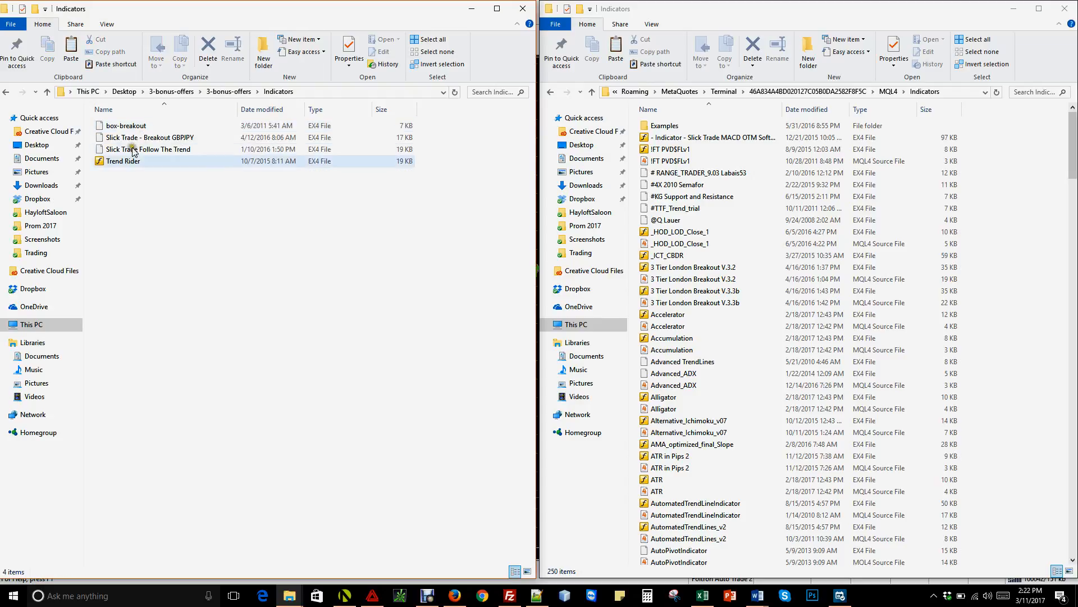
Step: Copy all four indicator files from the extracted Indicators folder into the MQL4 Indicators folder, replacing the files with the same names
left_click(135, 161)
left_click_drag(128, 141, 126, 125)
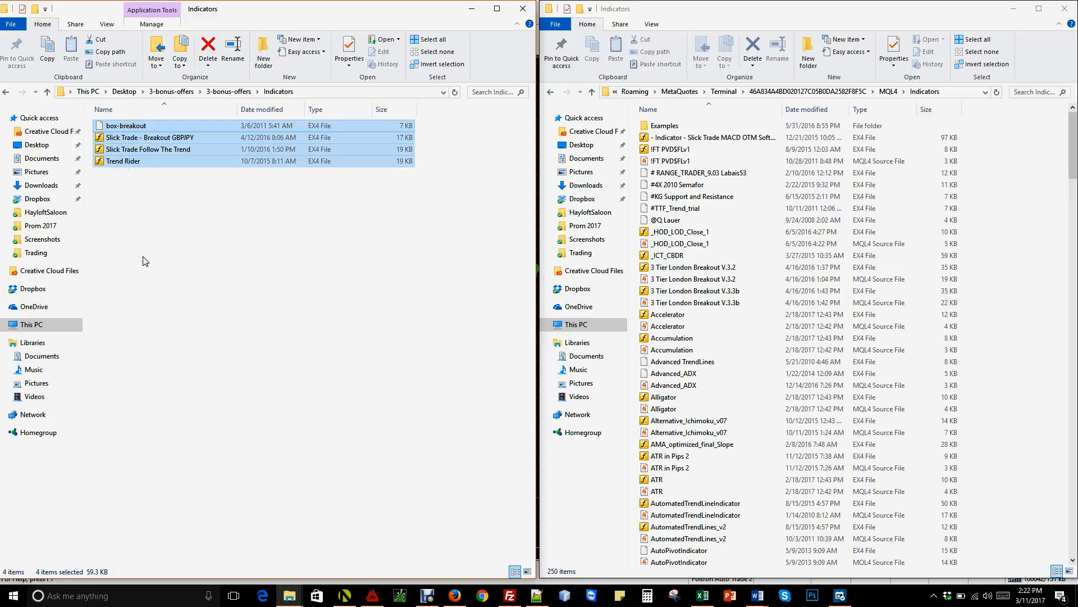
left_click(801, 279)
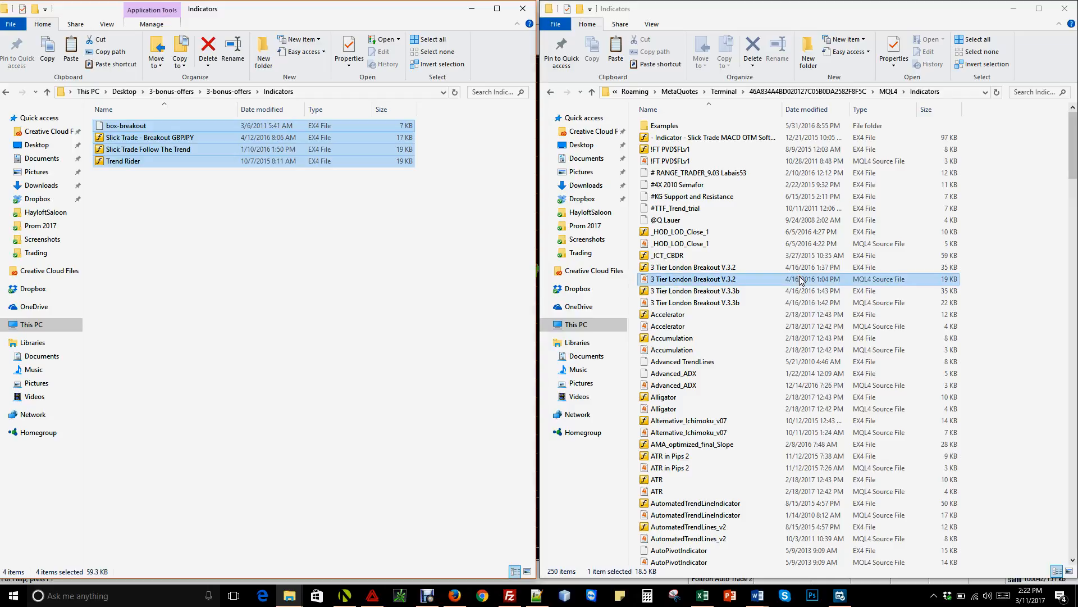
key("ctrl+v")
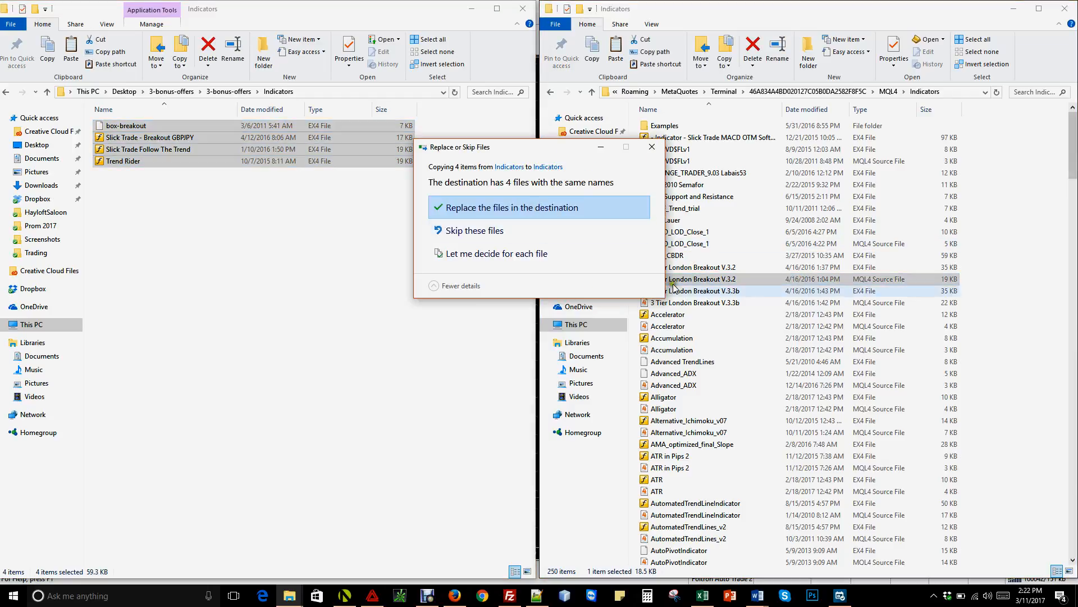
left_click(563, 211)
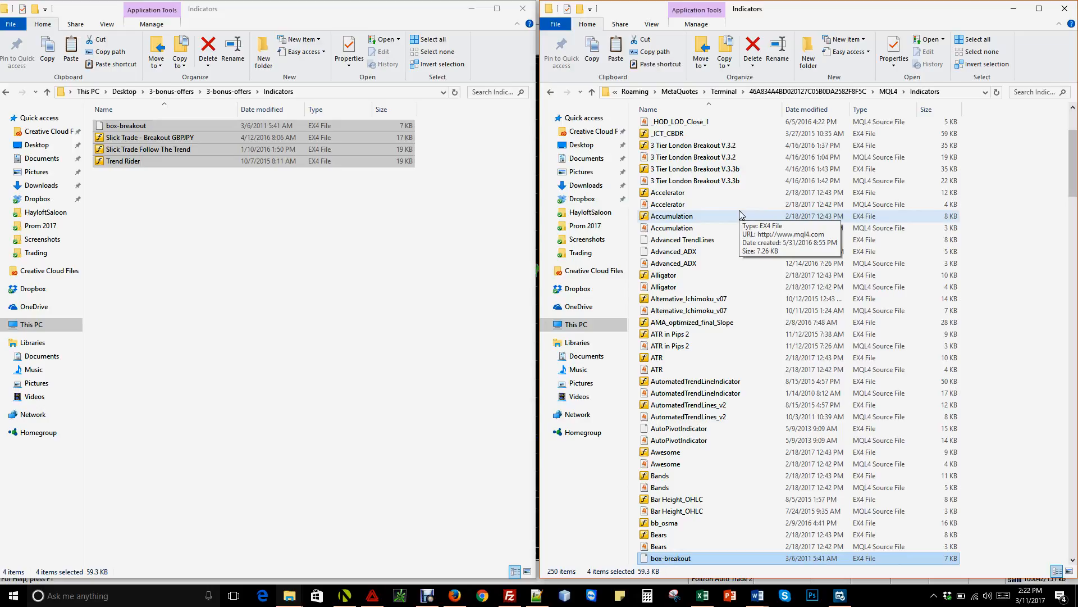
Step: Return to the Desktop folder and extract the big-macd-software archive there
left_click(183, 96)
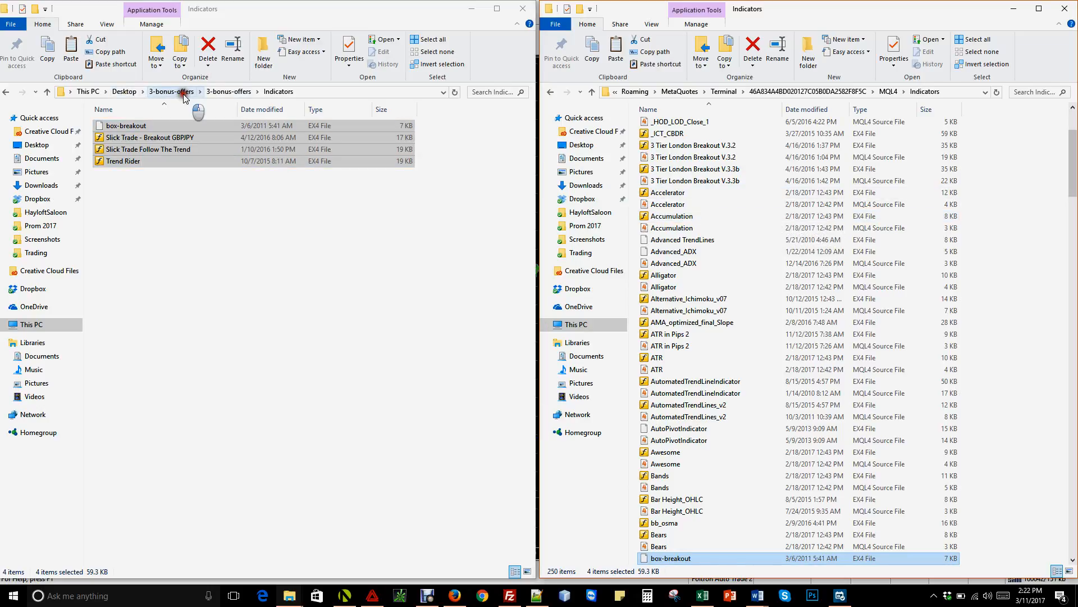
left_click(126, 93)
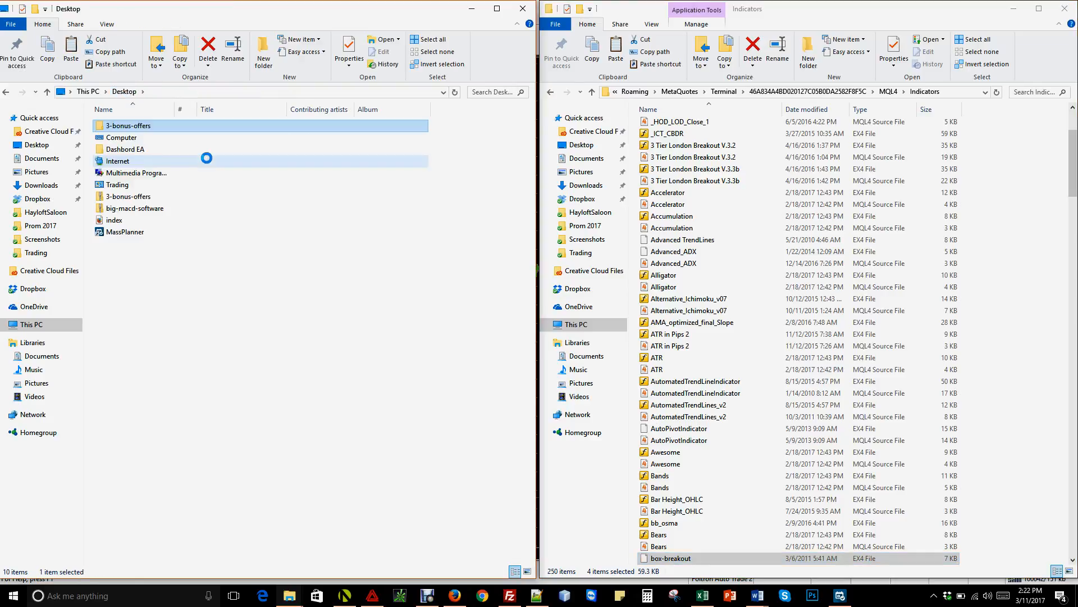
left_click(141, 209)
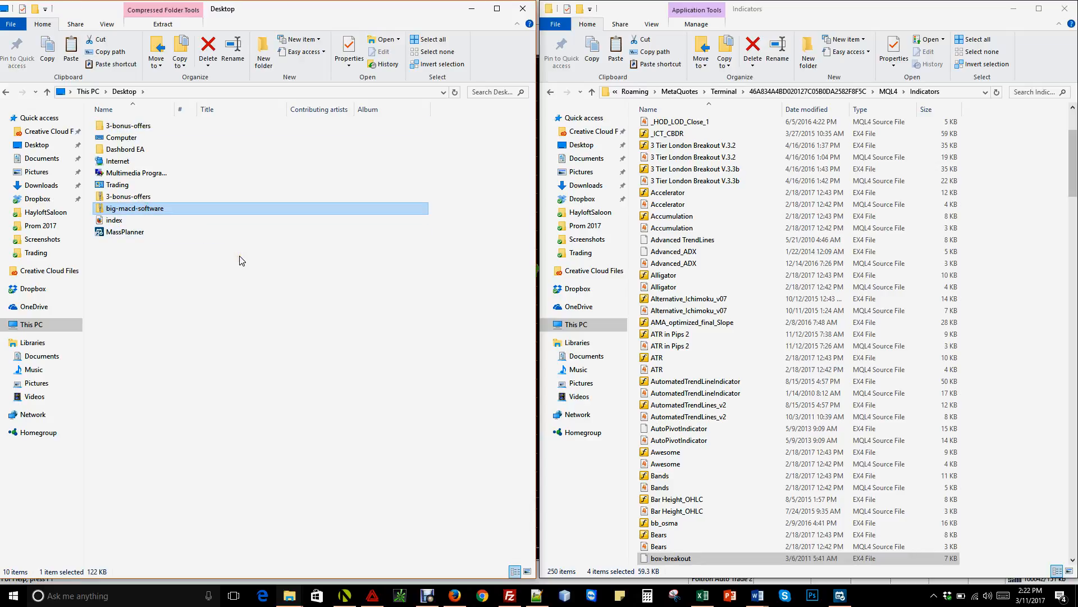
left_click(180, 210)
right_click(180, 213)
left_click(231, 243)
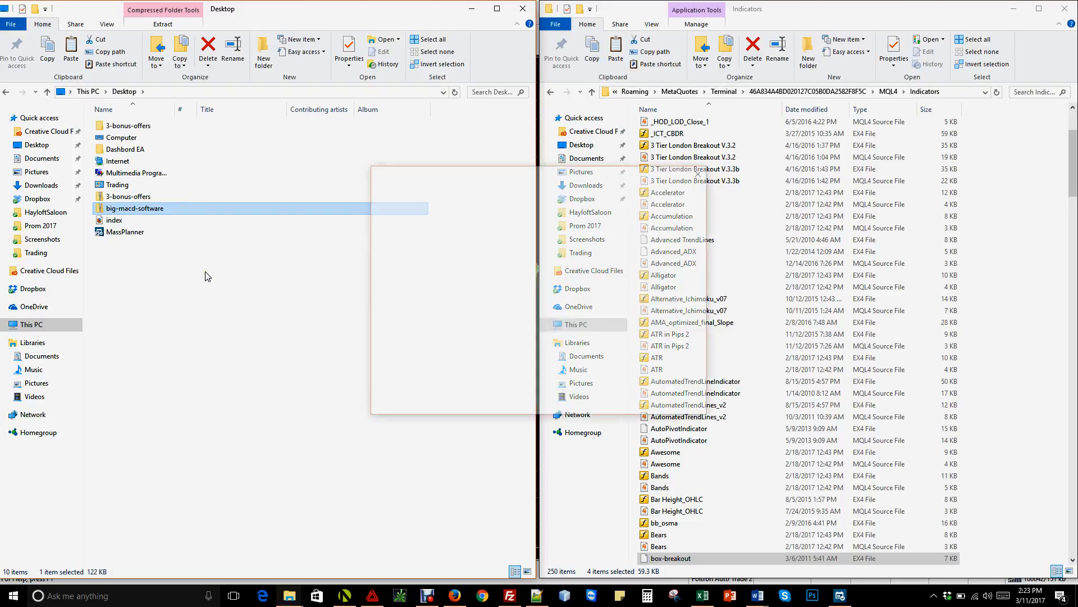
left_click(636, 406)
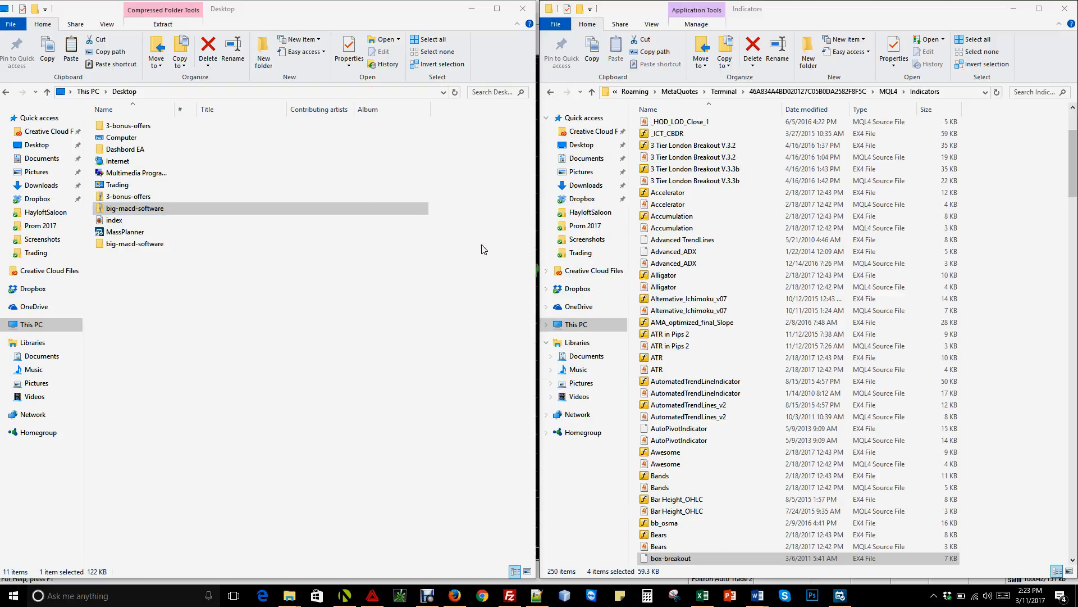
Step: Open the inner big-macd-software folder of the extracted archive and check the types of its two files
left_click(250, 206)
left_click(151, 127)
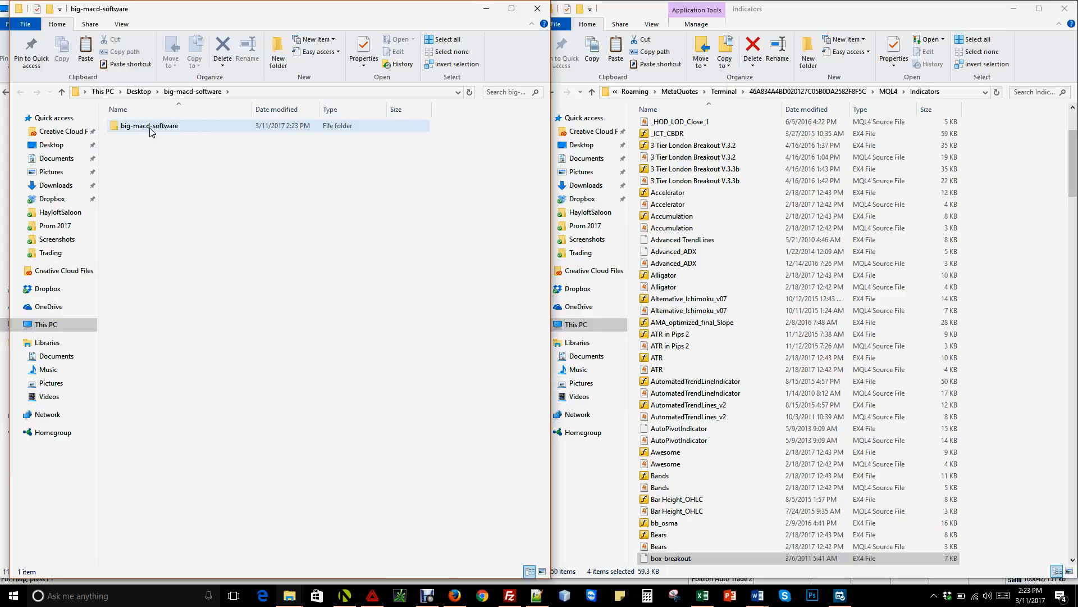
double_click(150, 127)
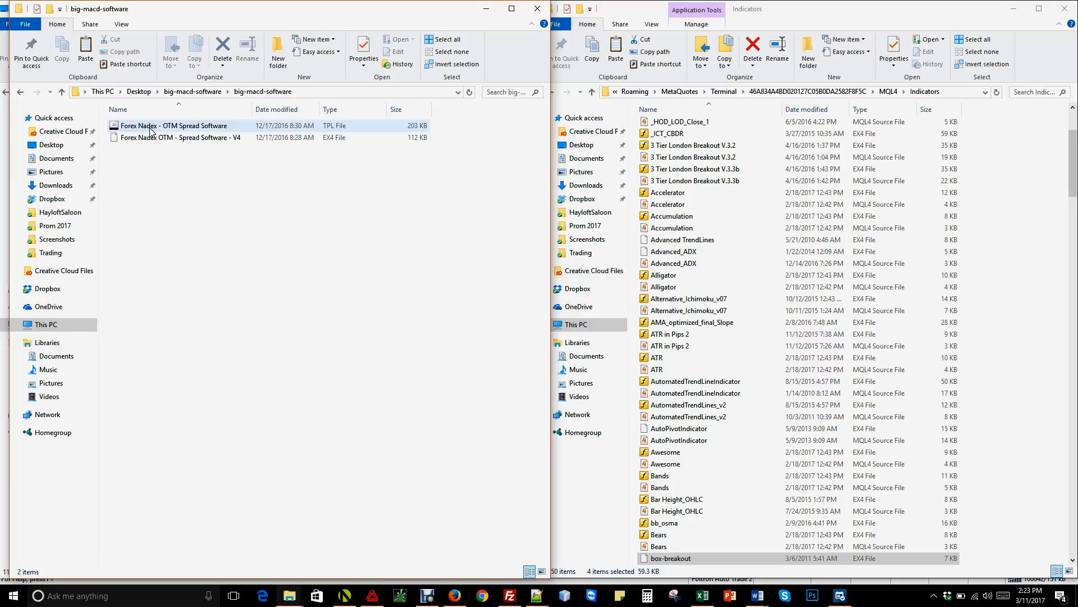
left_click(337, 130)
left_click(335, 139)
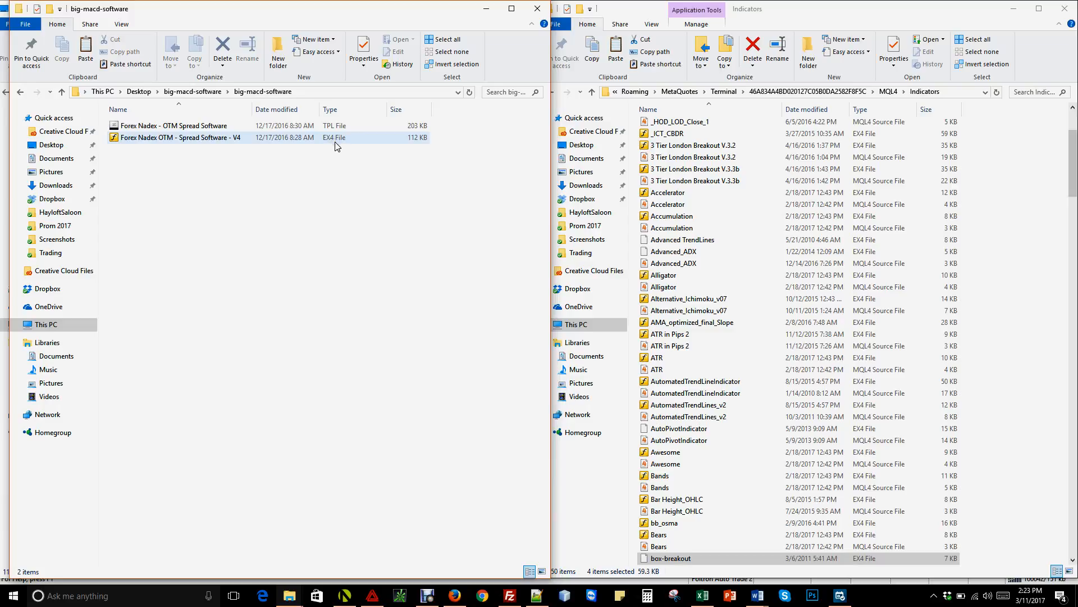
left_click(337, 139)
left_click(342, 129)
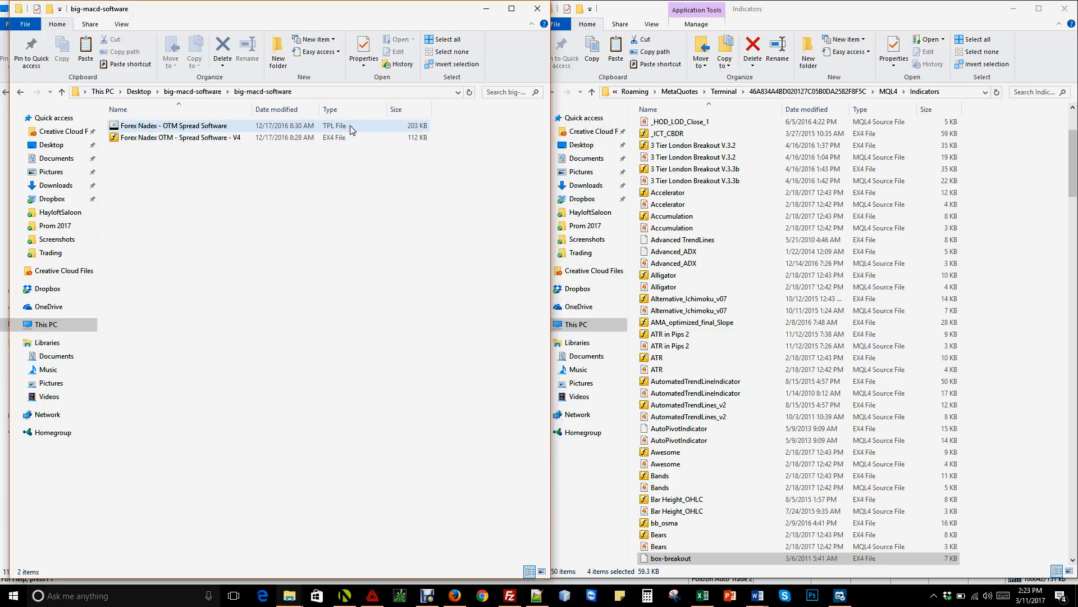
Step: Copy the Forex Nadex - OTM Spread Software template file into the terminal data folder's templates folder
left_click(753, 193)
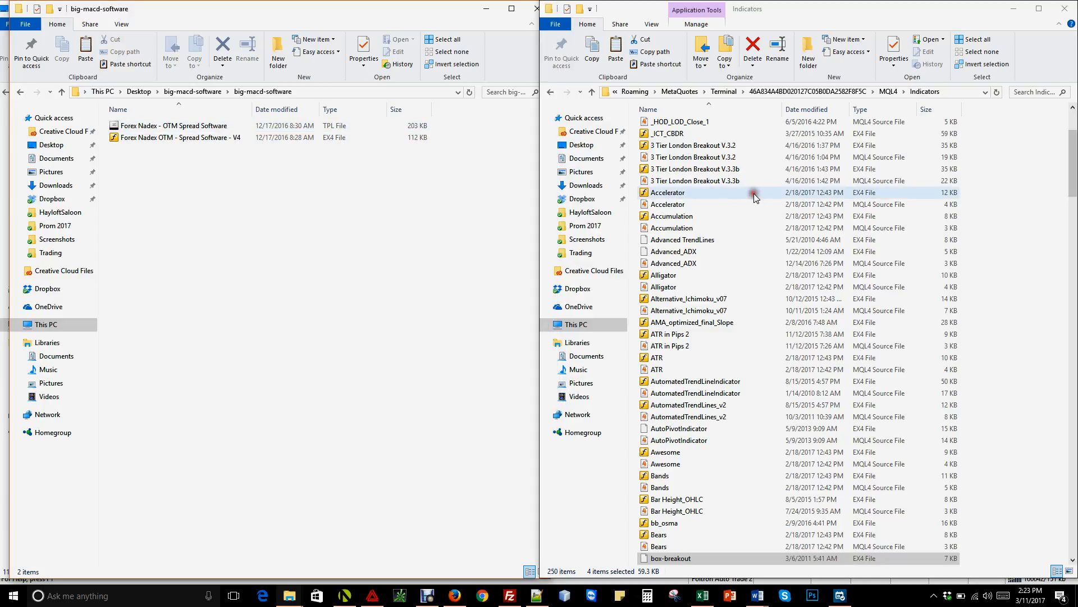
left_click(803, 92)
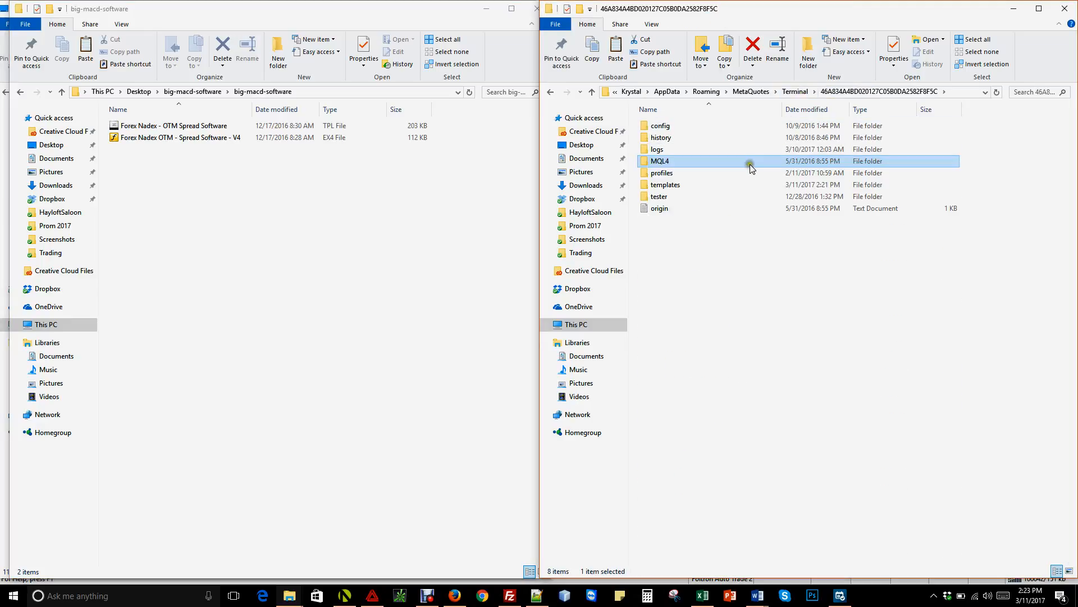
double_click(681, 186)
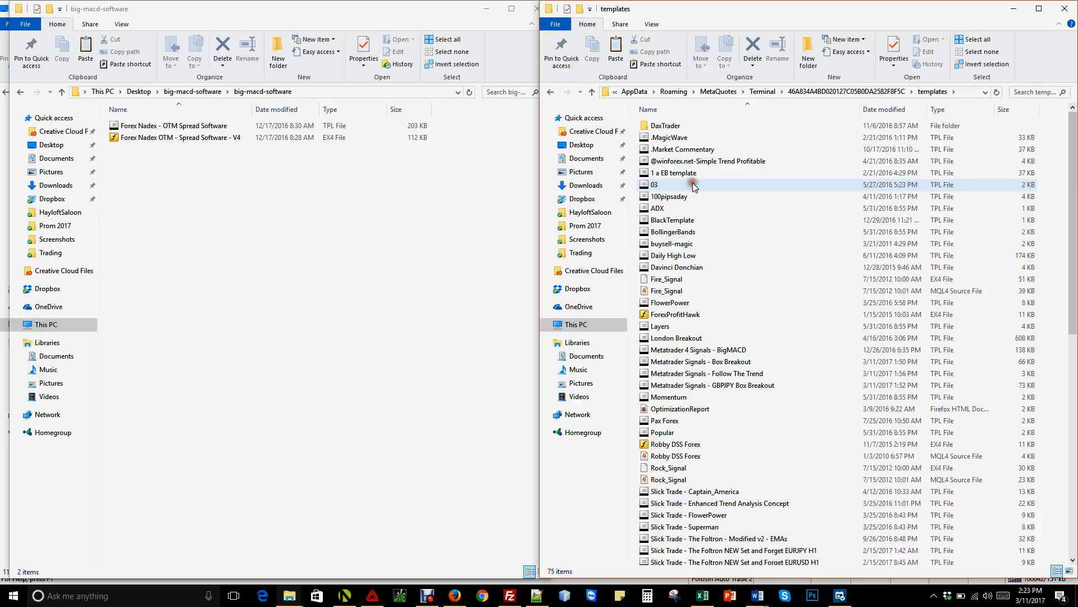
left_click(335, 128)
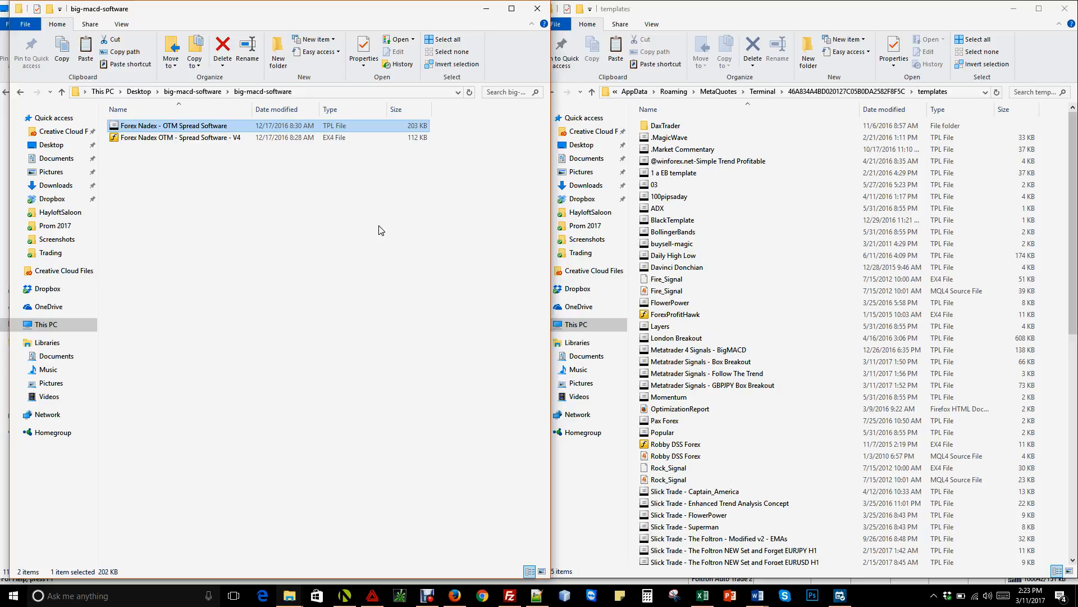
left_click(726, 268)
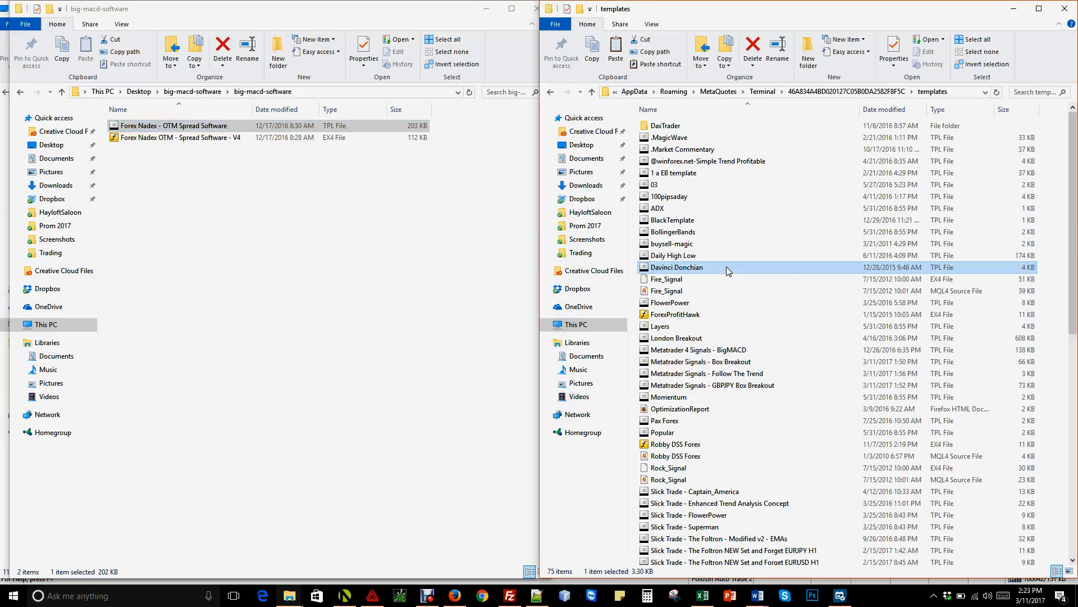
key("ctrl+v")
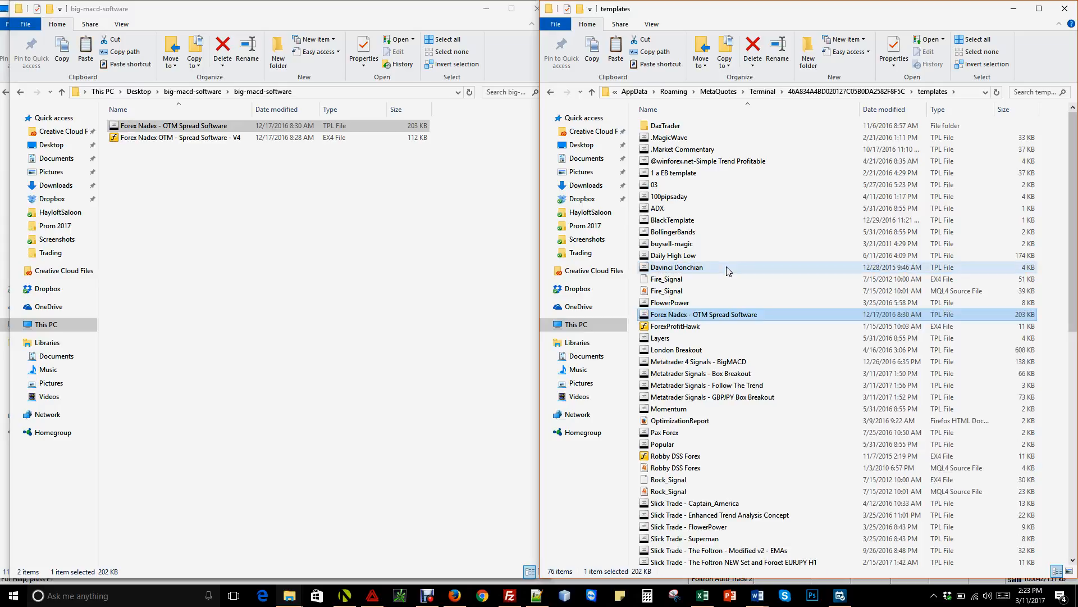
Step: Return to the terminal's main data folder and select the Forex Nadex OTM - Spread Software - V4 file in the inner big-macd-software folder
left_click(843, 92)
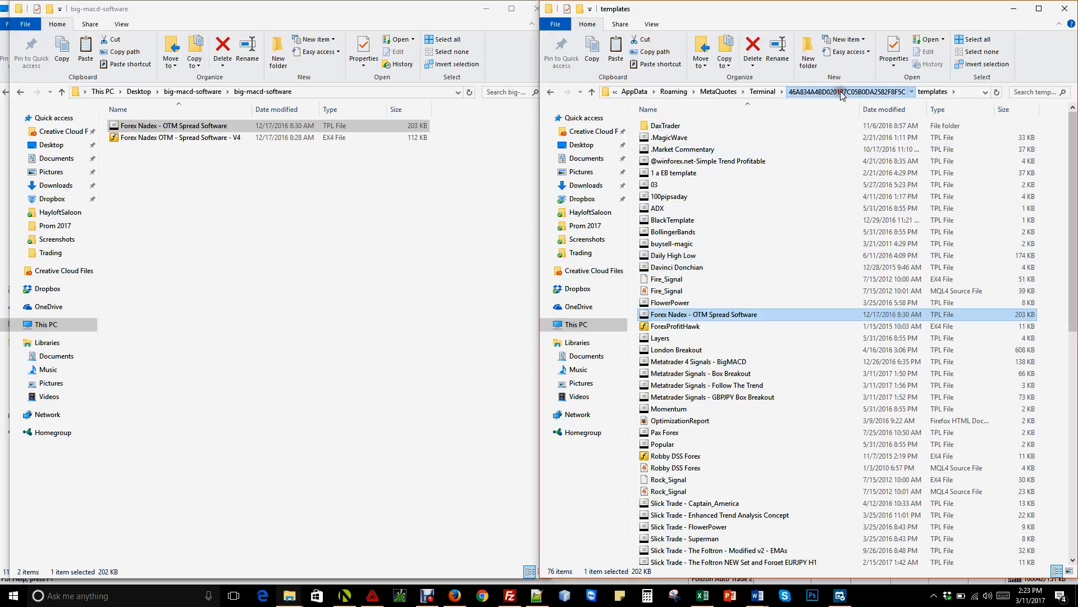
left_click(209, 92)
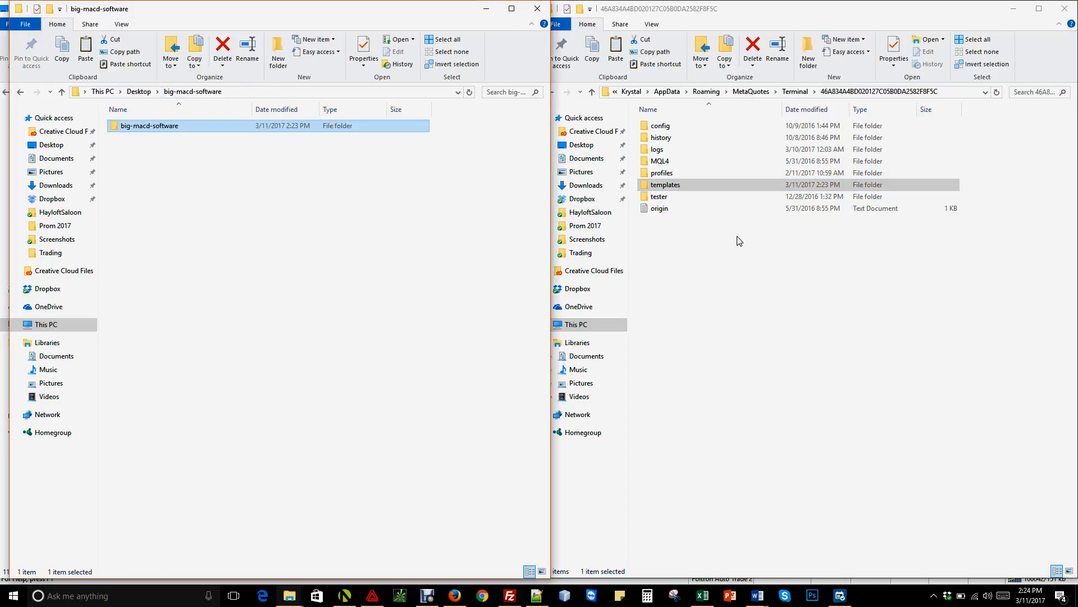
double_click(203, 126)
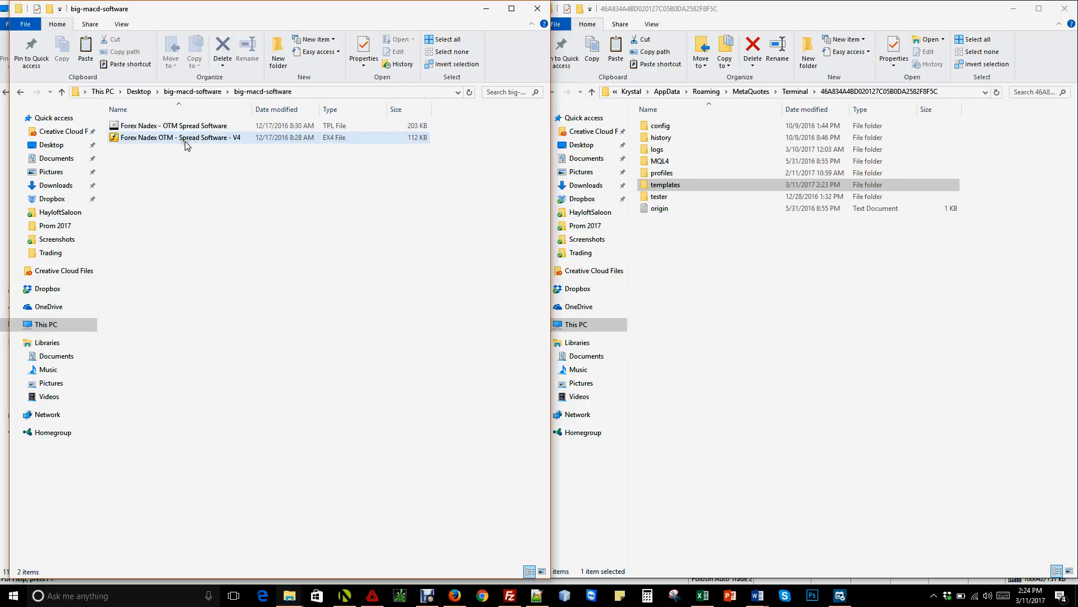
left_click(187, 145)
left_click(186, 130)
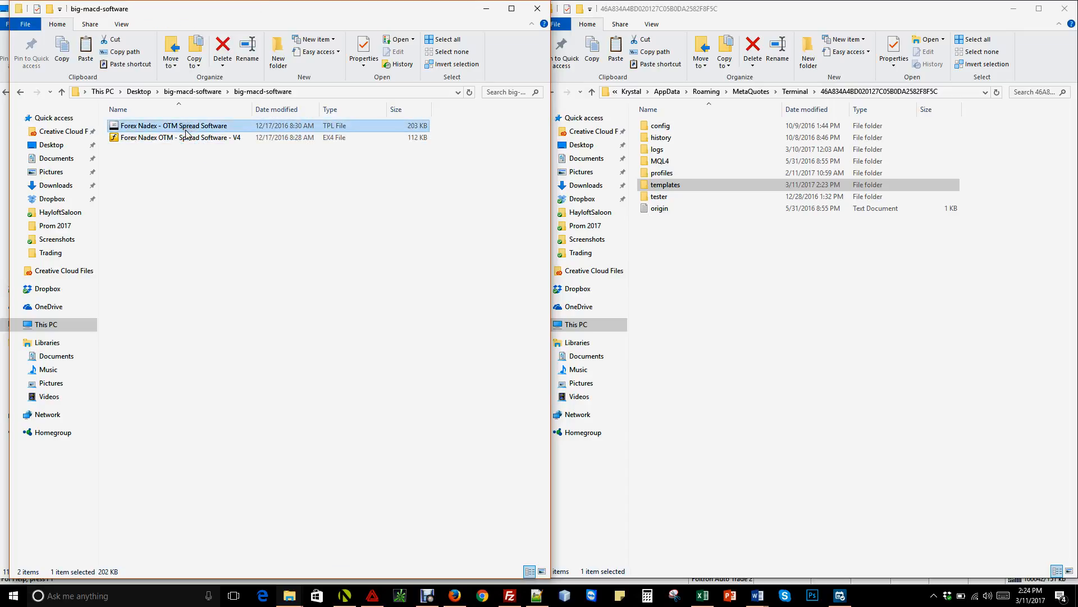
left_click(188, 141)
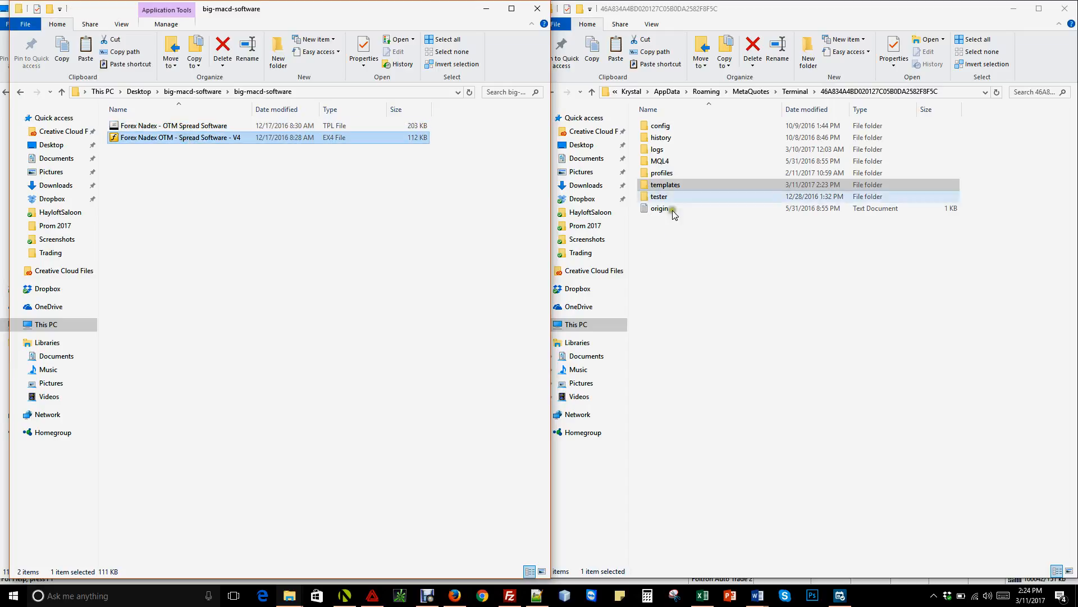
Step: Open the Indicators folder inside the data folder's MQL4 folder
left_click(674, 162)
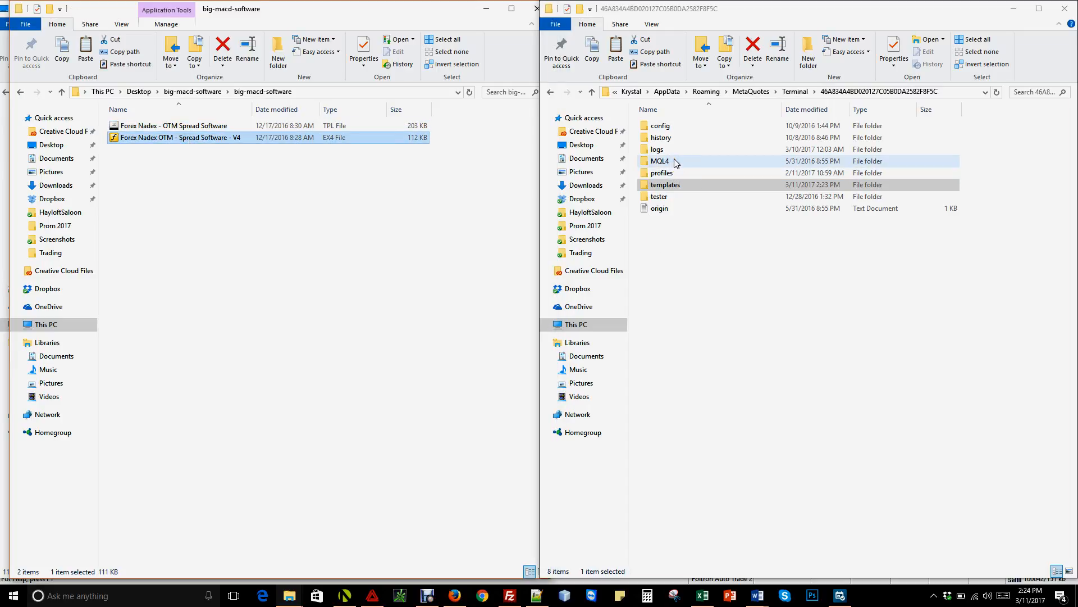
left_click(676, 163)
double_click(675, 163)
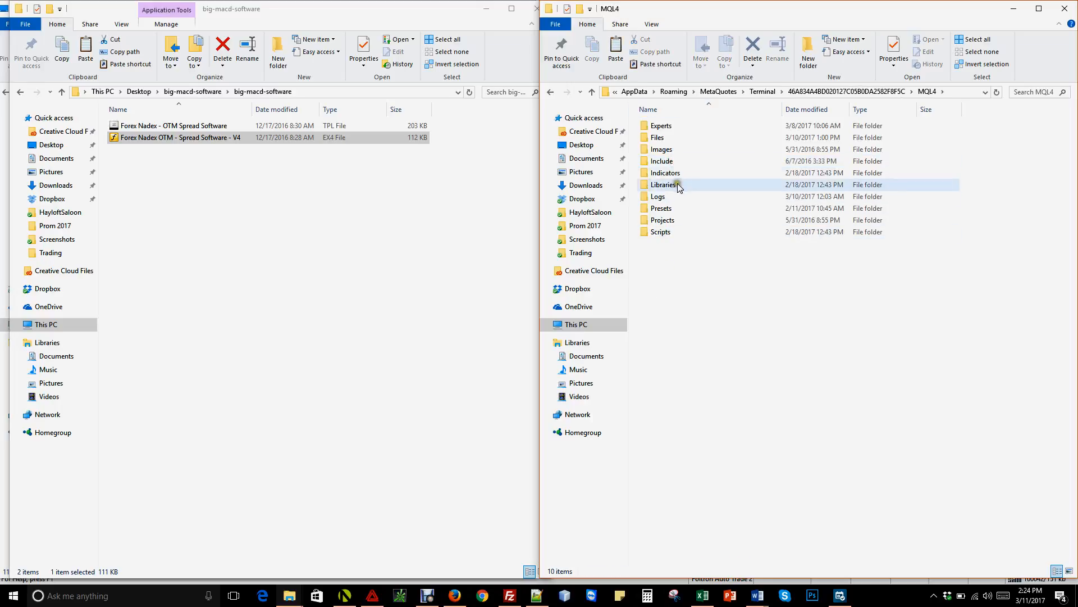
double_click(693, 173)
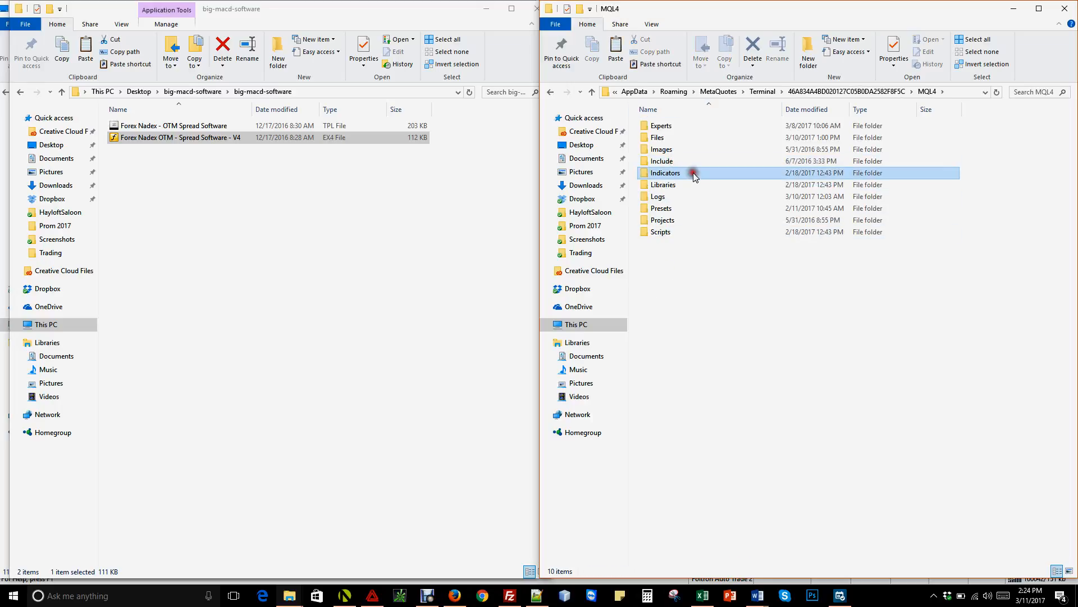
Step: Copy the Forex Nadex OTM - Spread Software - V4 indicator file from big-macd-software into the MQL4 Indicators folder
left_click(239, 140)
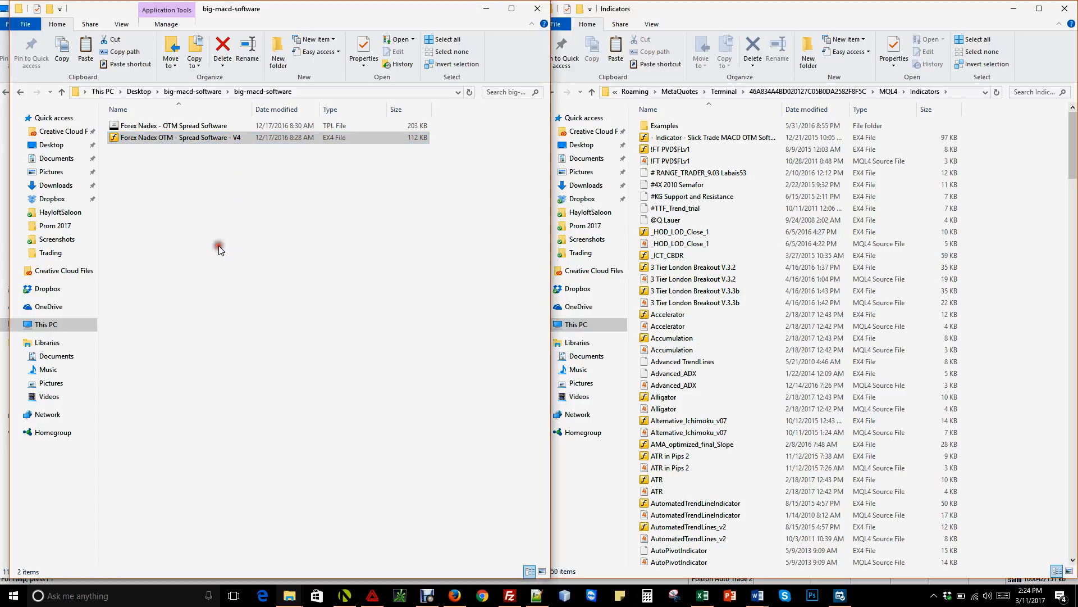
left_click(238, 203)
left_click(248, 138)
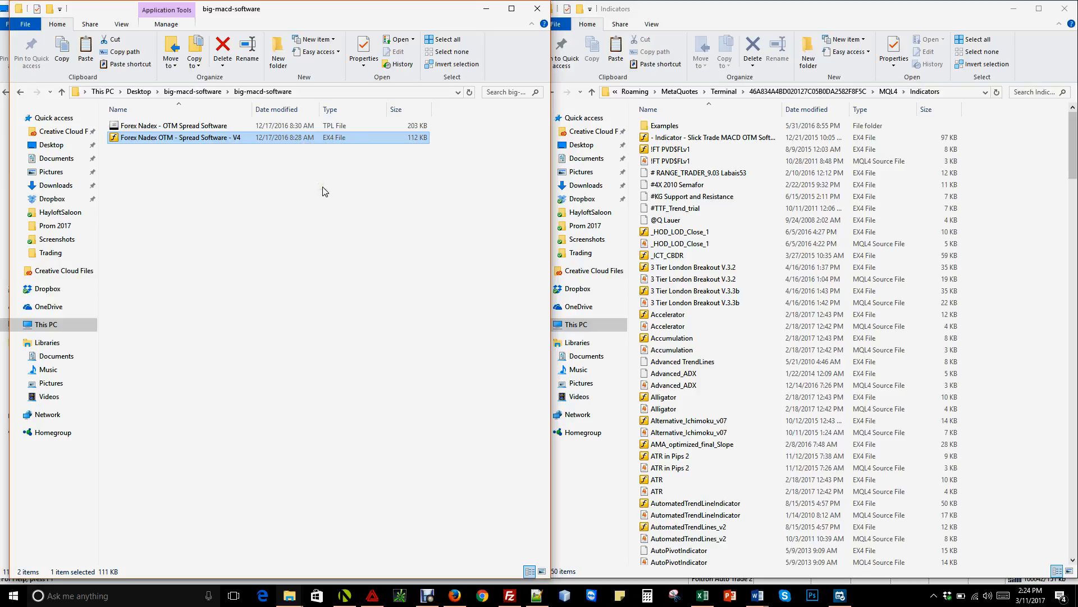
left_click(766, 272)
left_click(766, 272)
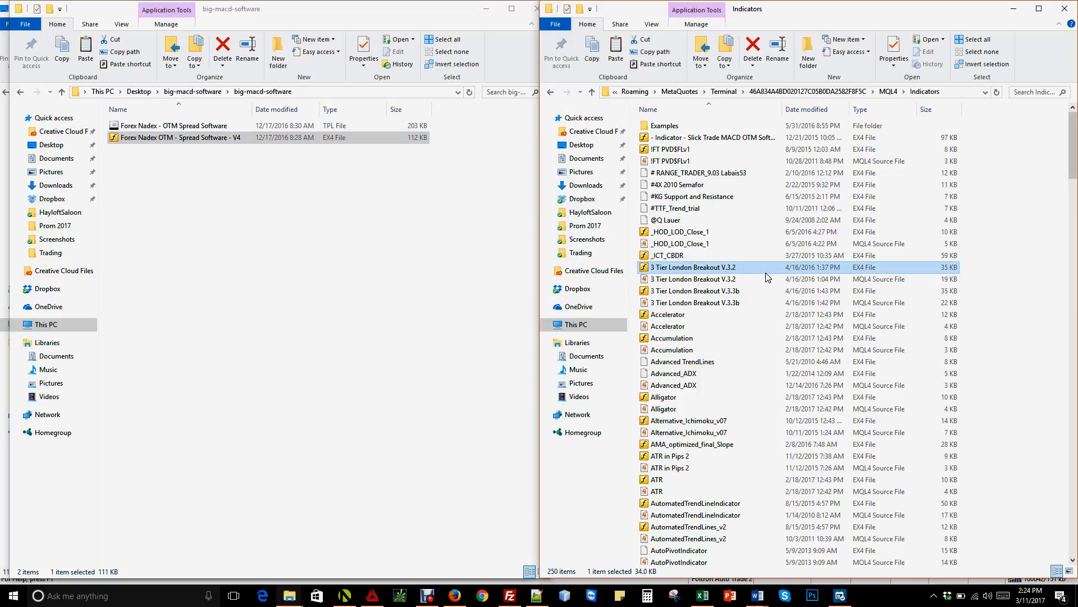
key("ctrl+v")
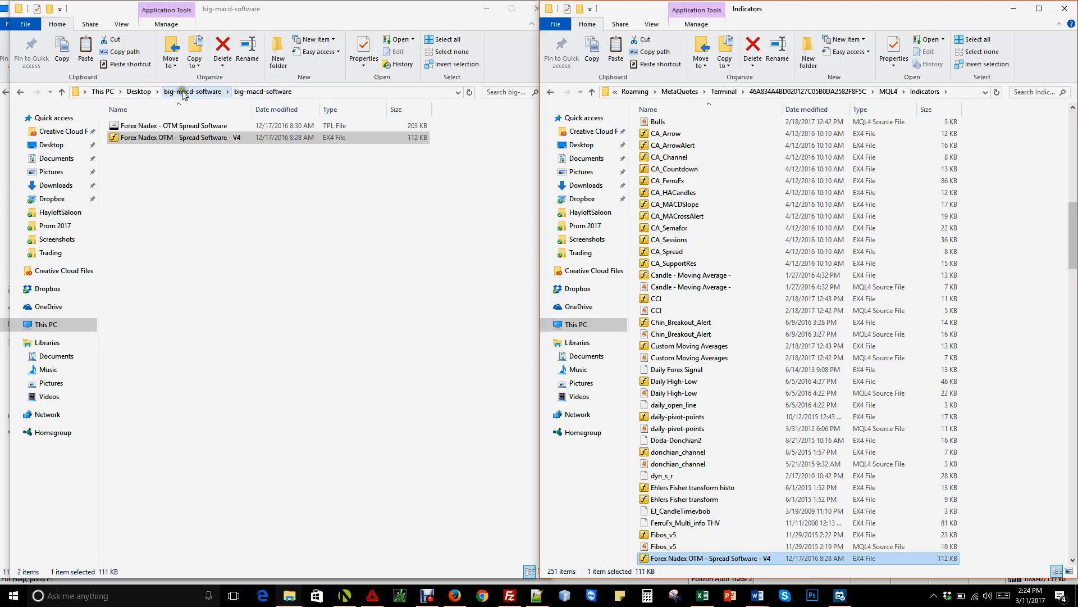
Step: Go back to the Desktop folder and open the inner 3-bonus-offers folder
left_click(145, 96)
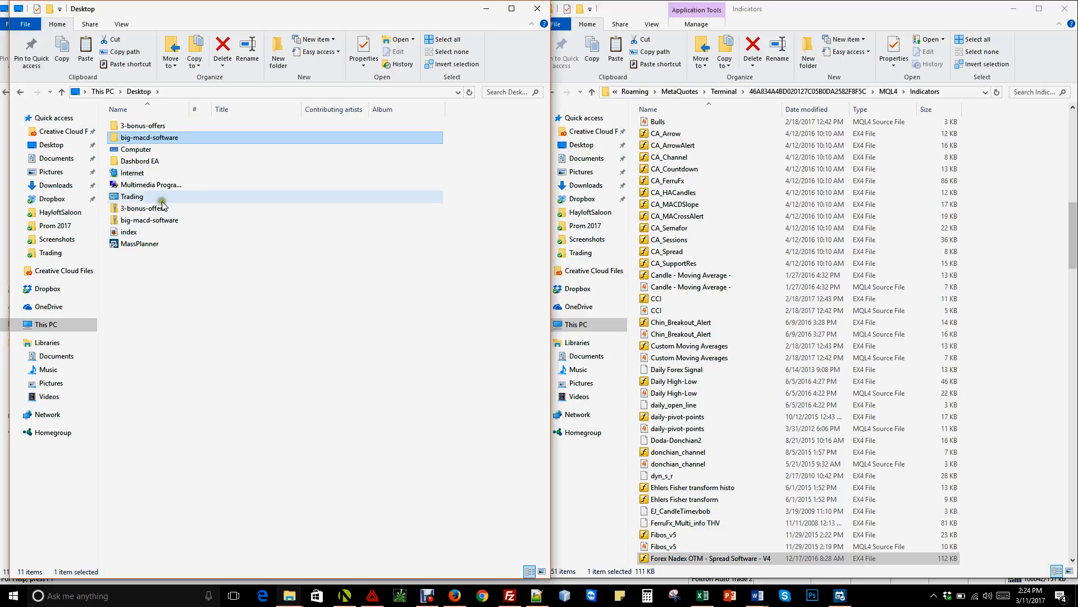
double_click(150, 129)
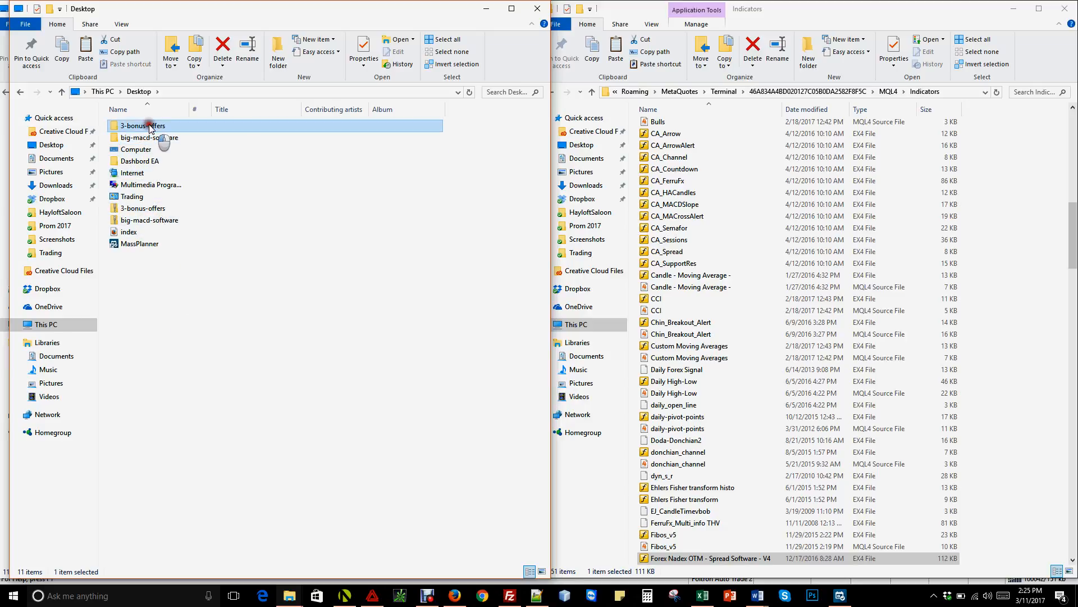
left_click(167, 126)
double_click(166, 124)
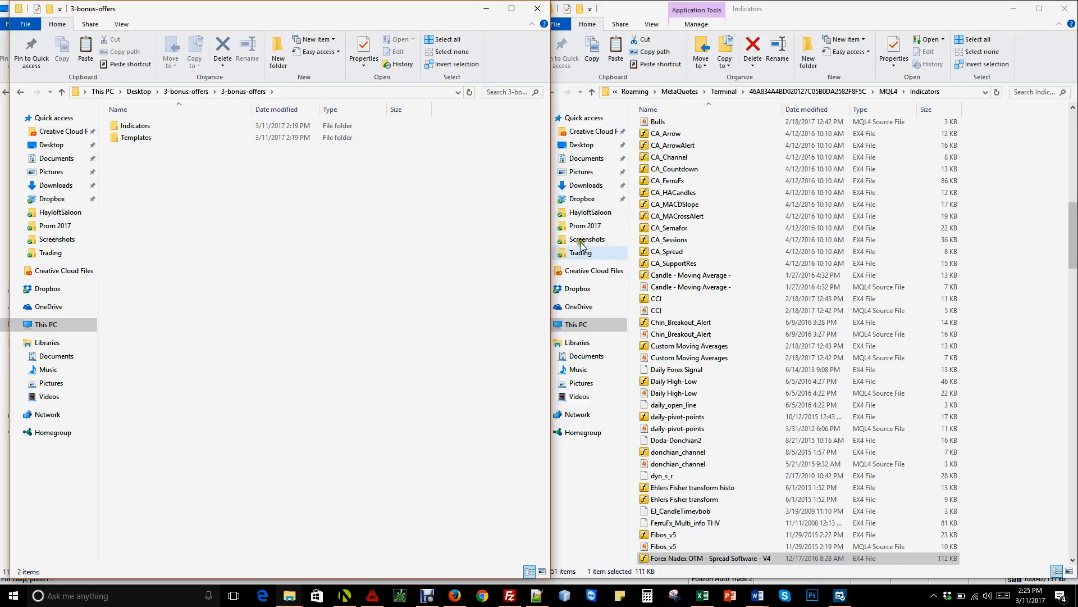
Step: Return the terminal window to its main data folder and open the Indicators folder inside 3-bonus-offers
left_click_drag(818, 94, 725, 203)
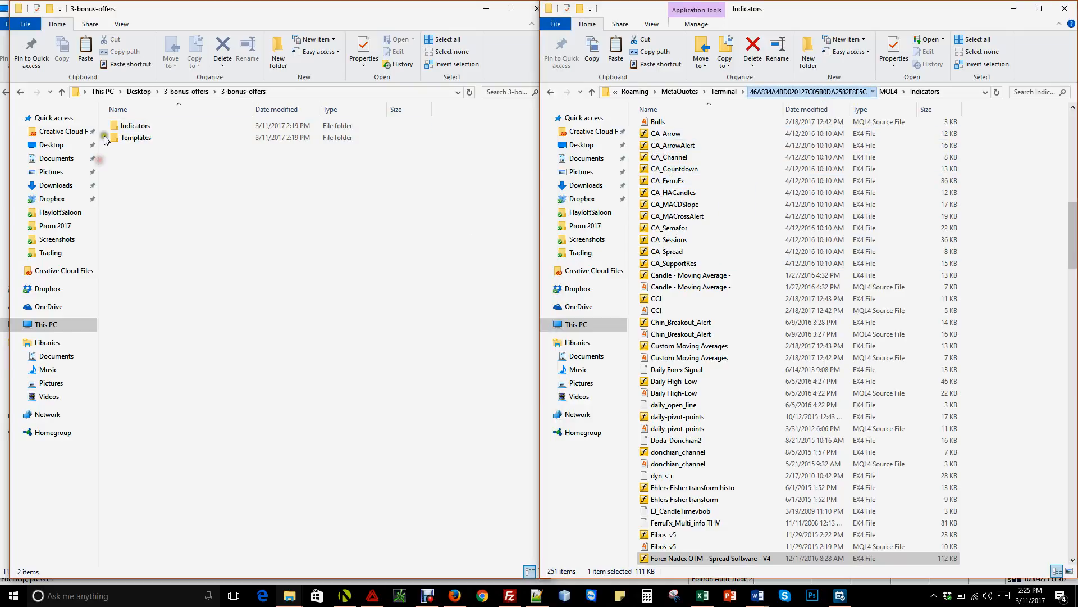
left_click(153, 128)
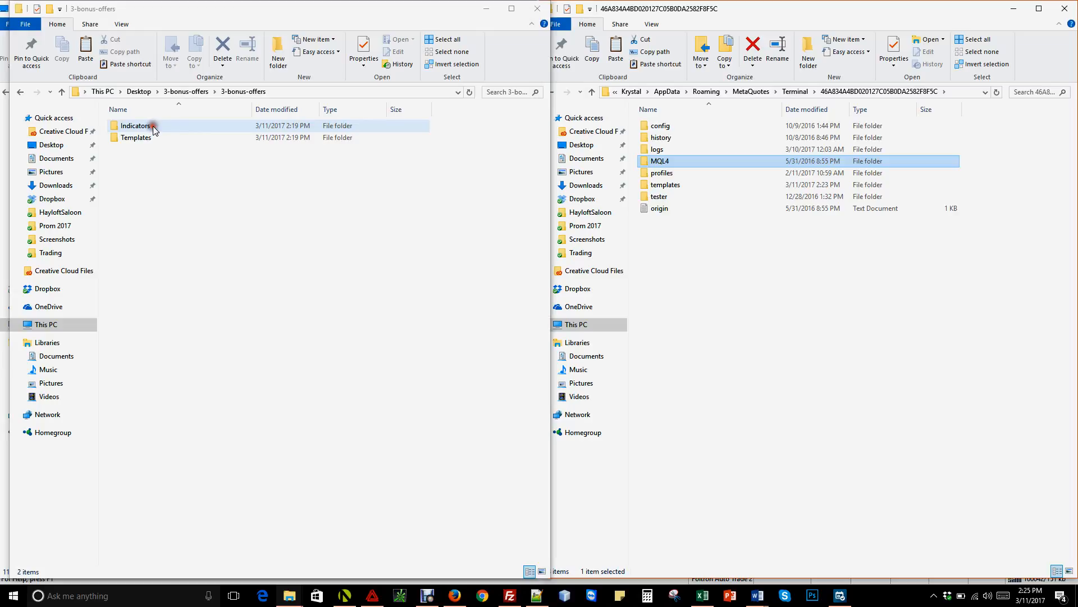
double_click(153, 129)
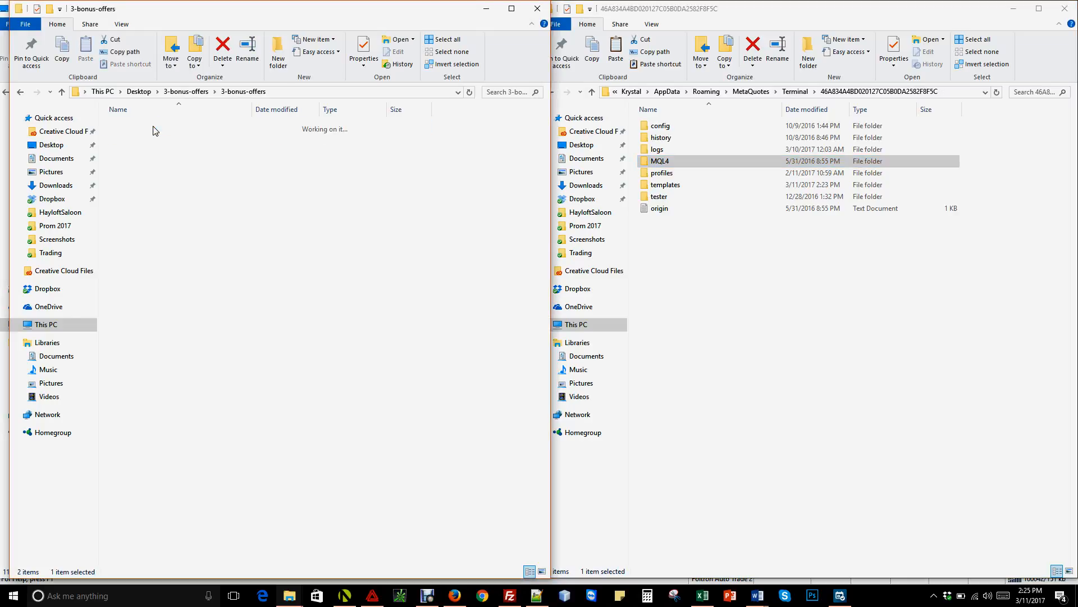
left_click(184, 204)
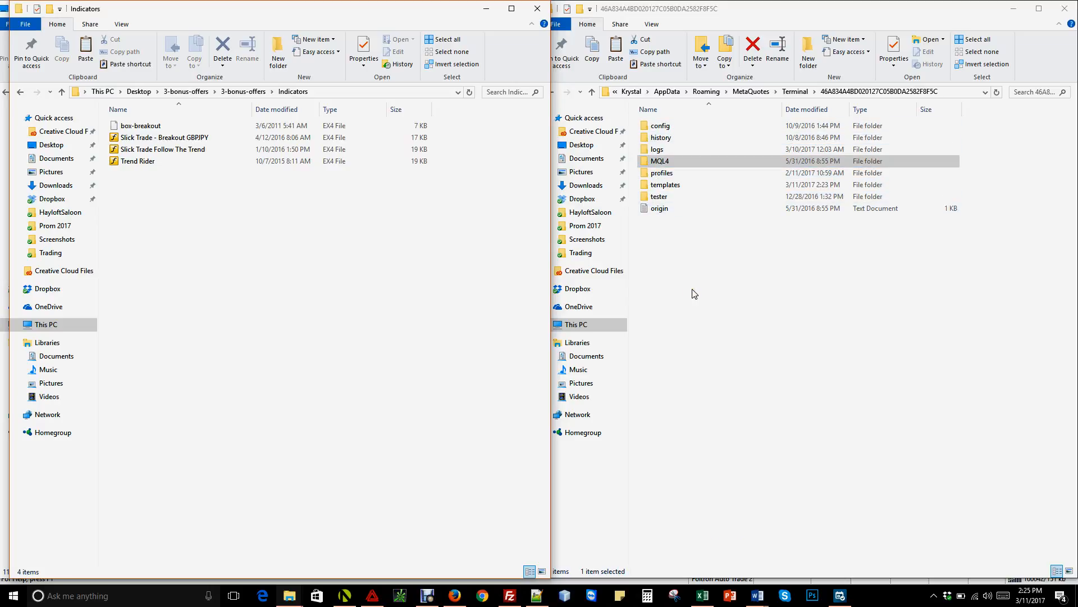
Step: Close the 3-bonus-offers, terminal data folder and Desktop windows to get back to the MetaTrader 4 terminal
left_click(538, 9)
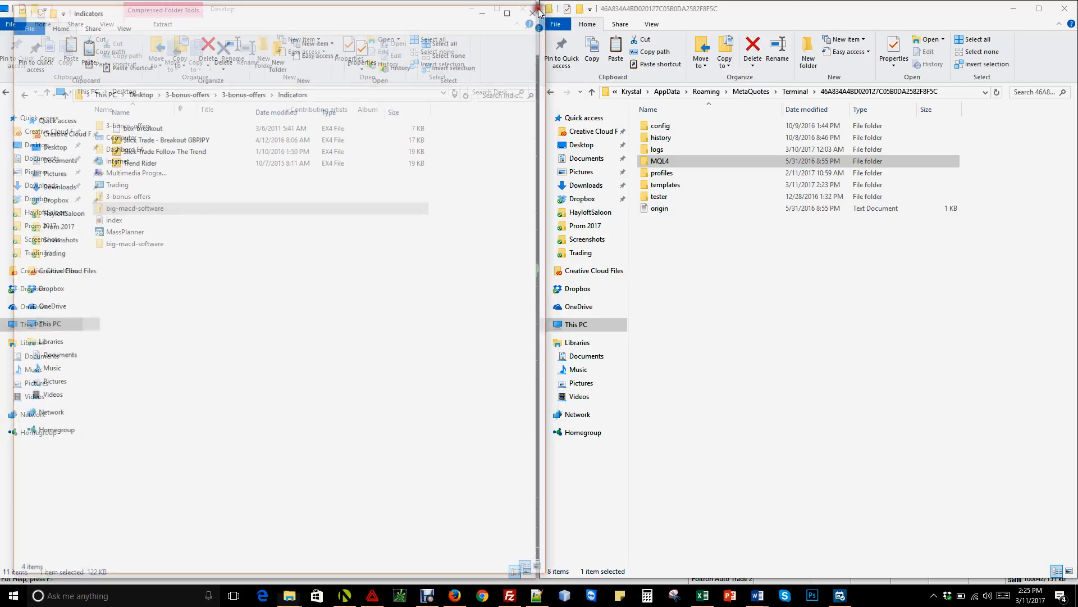
left_click(786, 9)
left_click(1064, 9)
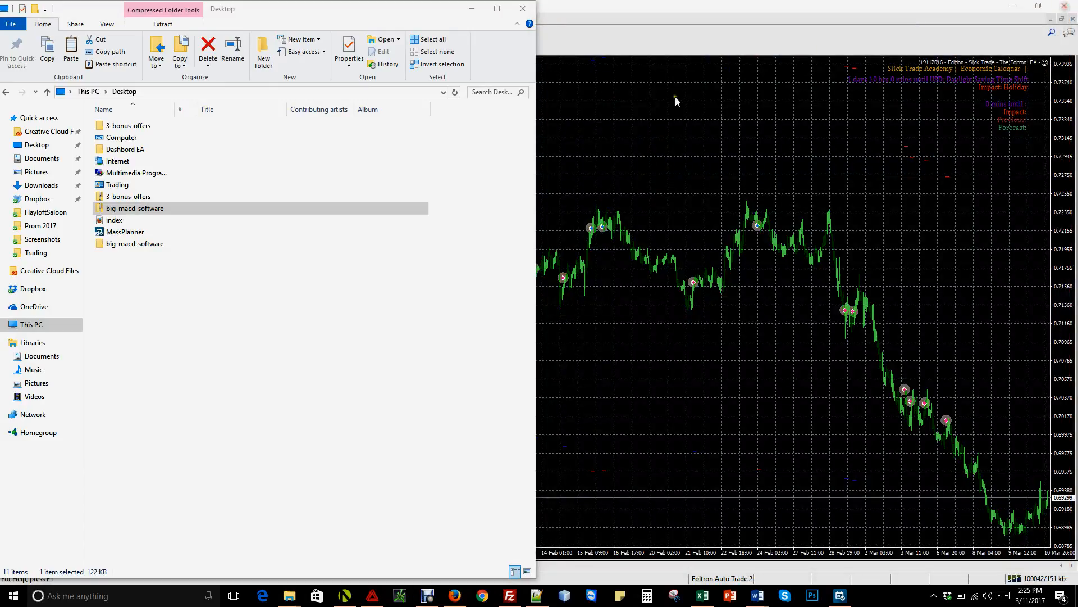
left_click(522, 8)
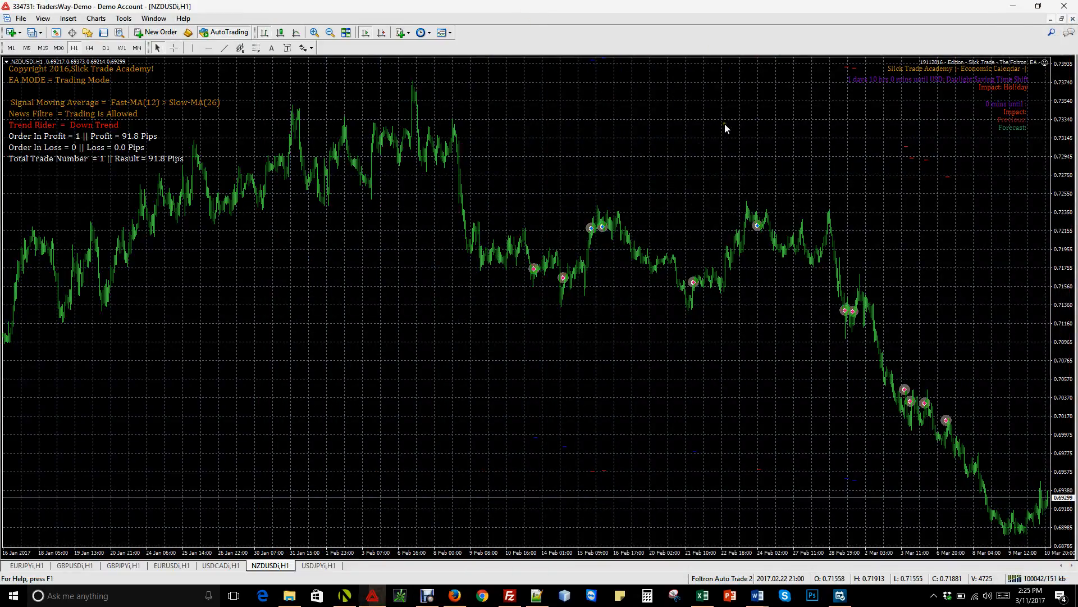
Step: Open a new EURUSDi H1 chart and refresh its data
left_click(11, 33)
left_click(15, 47)
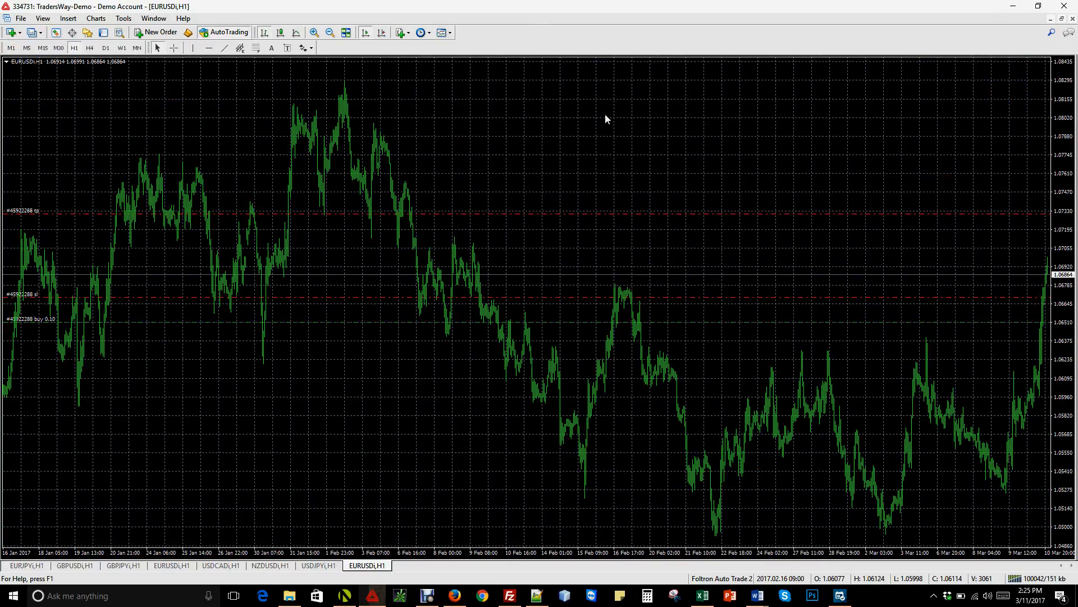
right_click(464, 82)
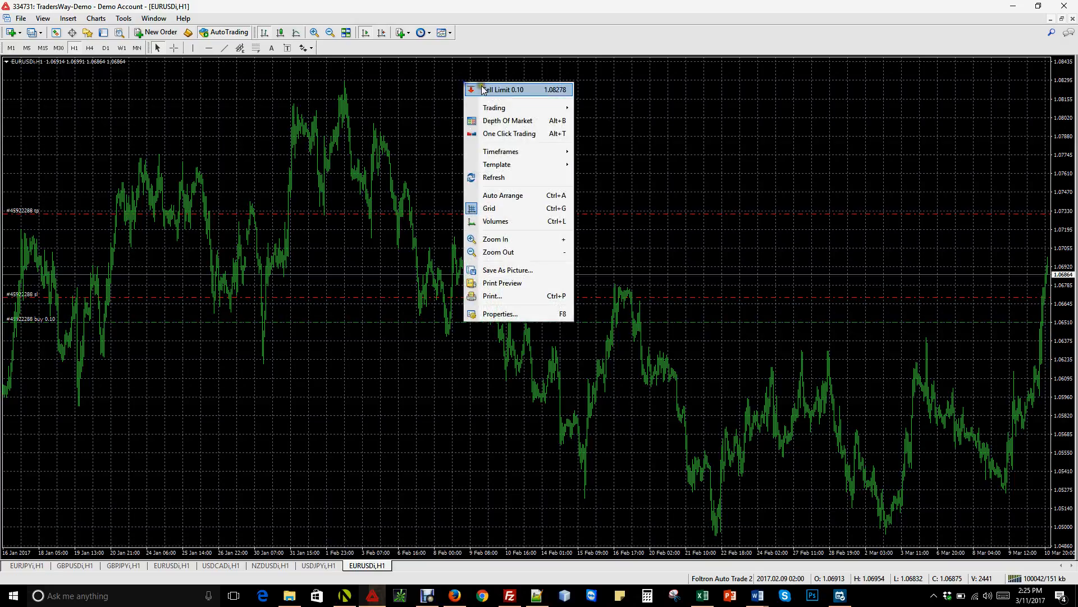
left_click(501, 177)
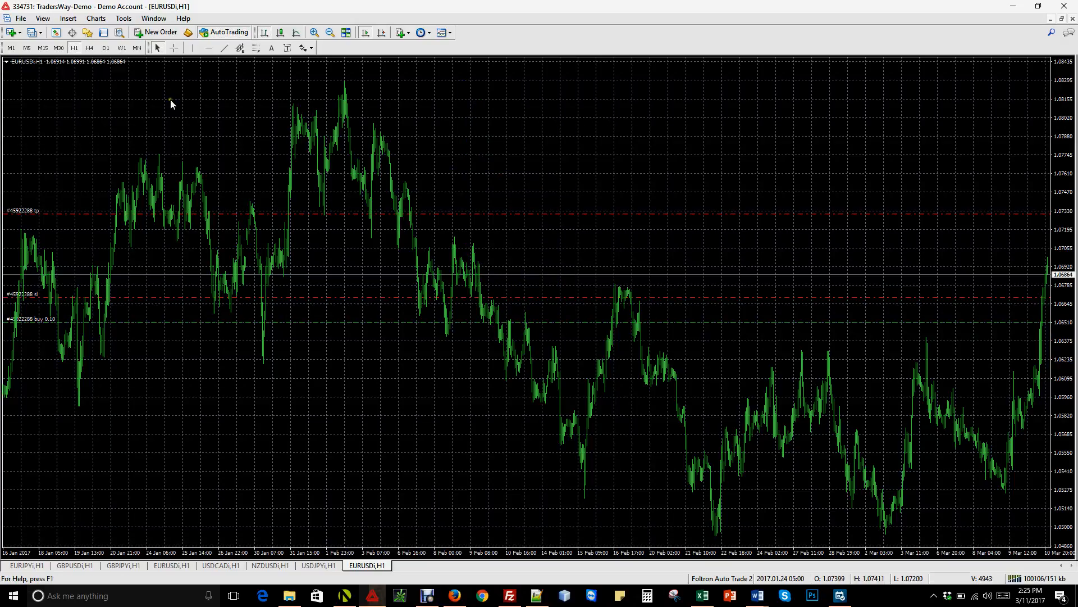
Step: Show the Navigator, refresh its list of indicators and expert advisors, and hide it again
left_click(88, 31)
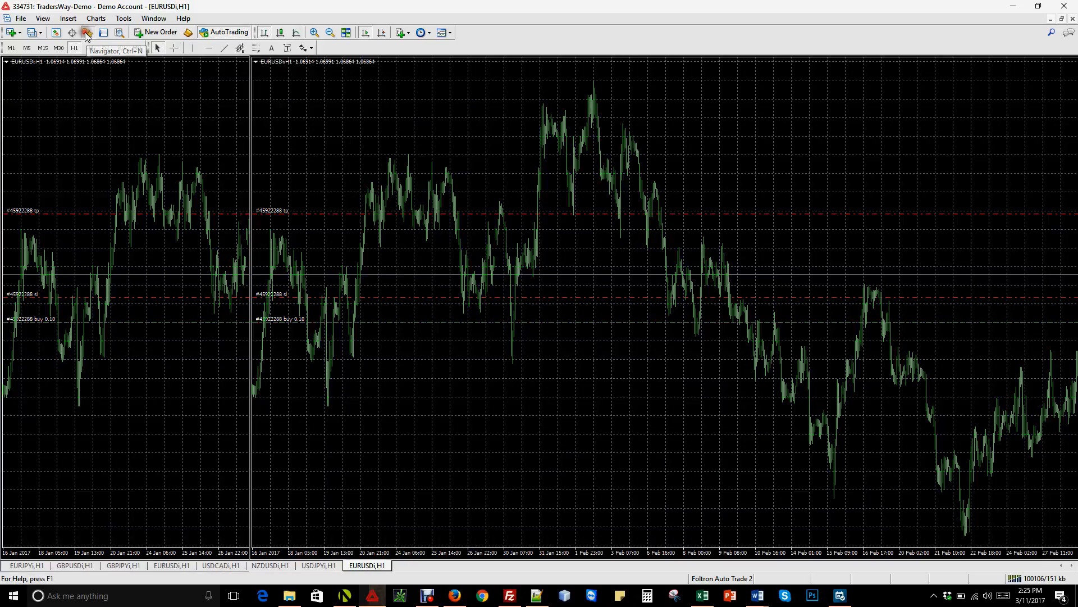
right_click(224, 313)
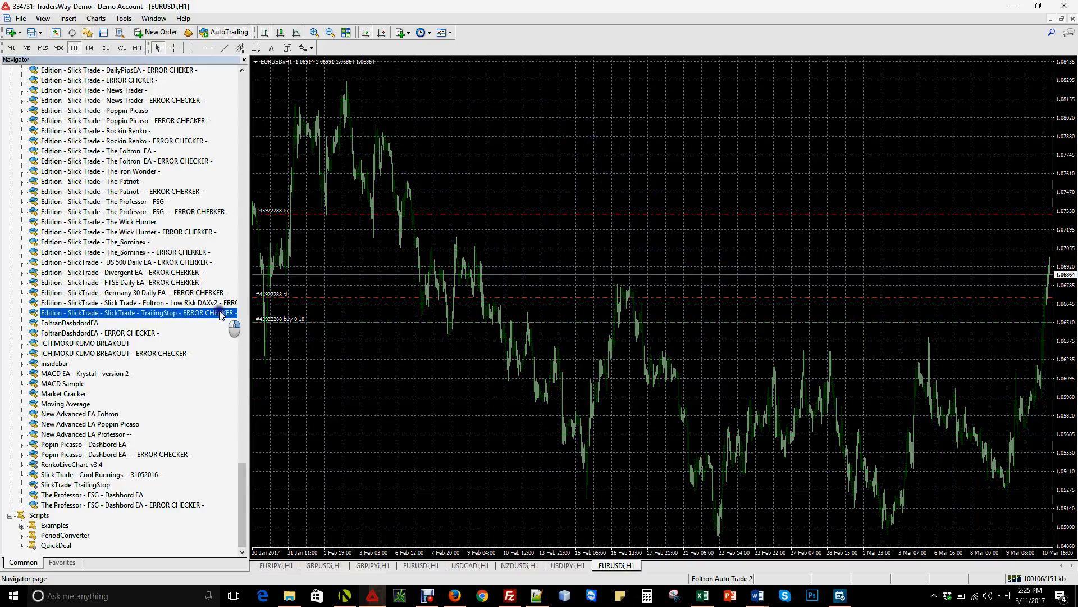
right_click(216, 334)
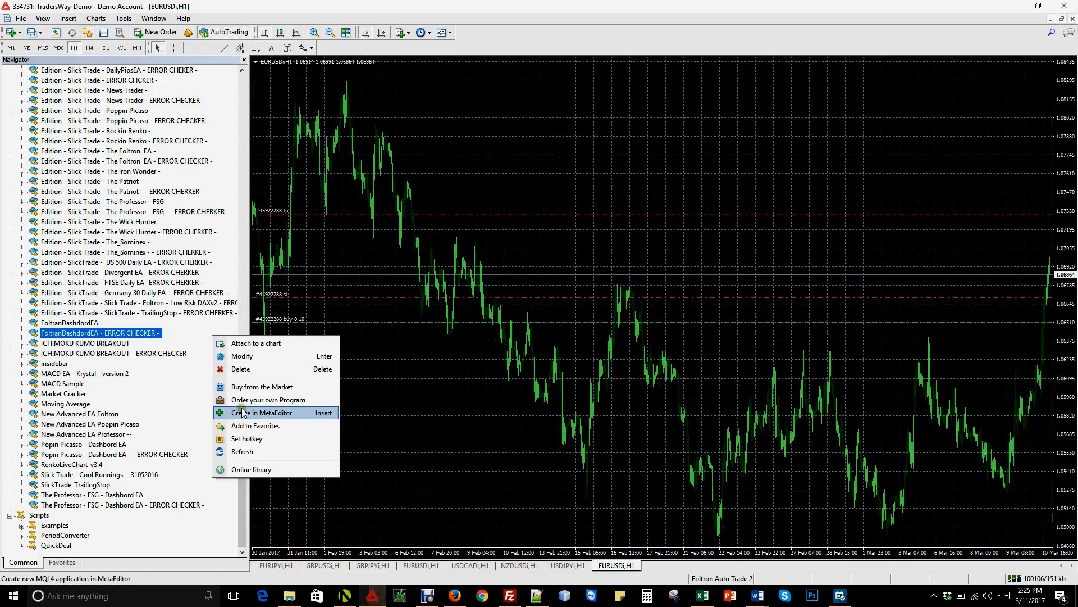
left_click(251, 450)
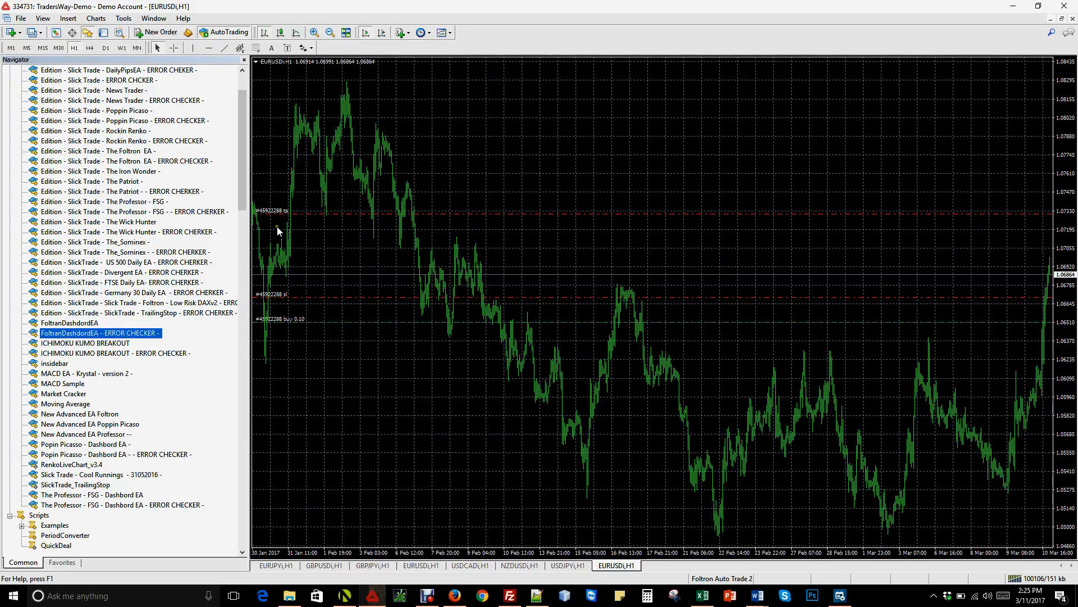
left_click(245, 60)
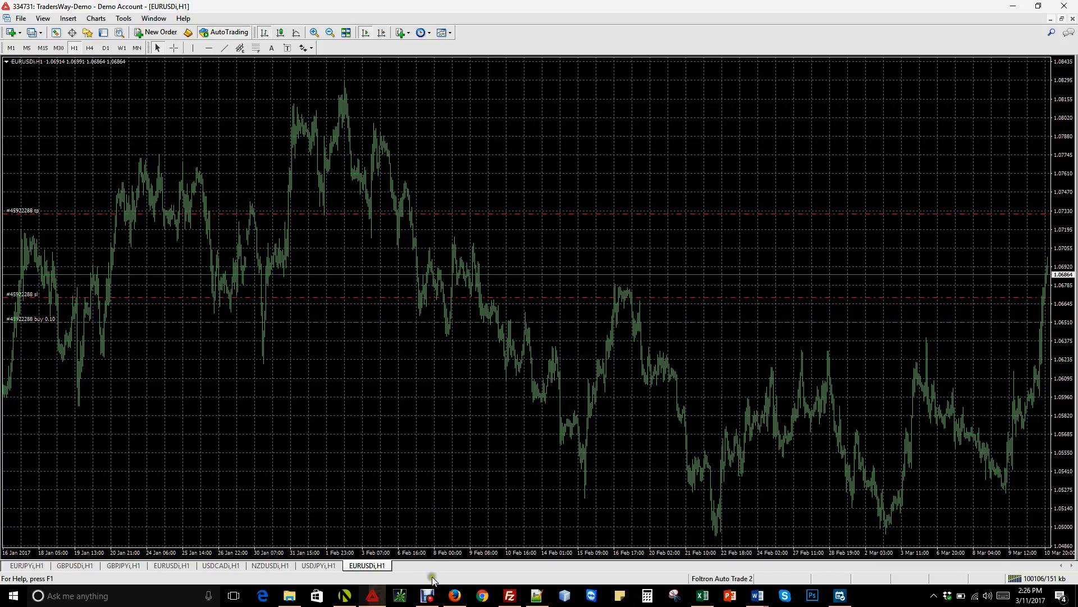
mouse_move(427, 595)
left_click(461, 554)
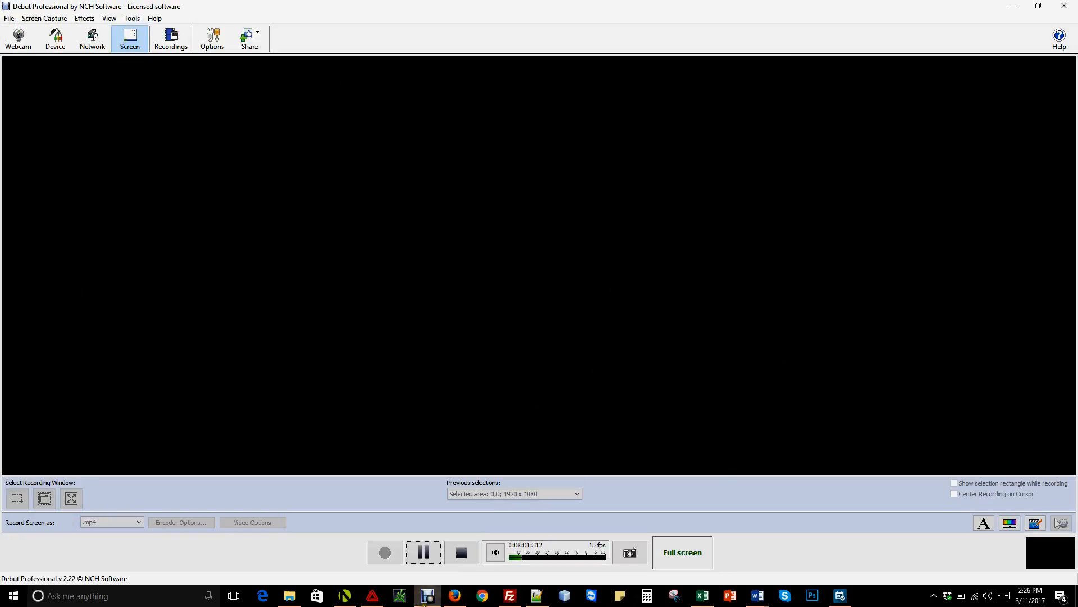